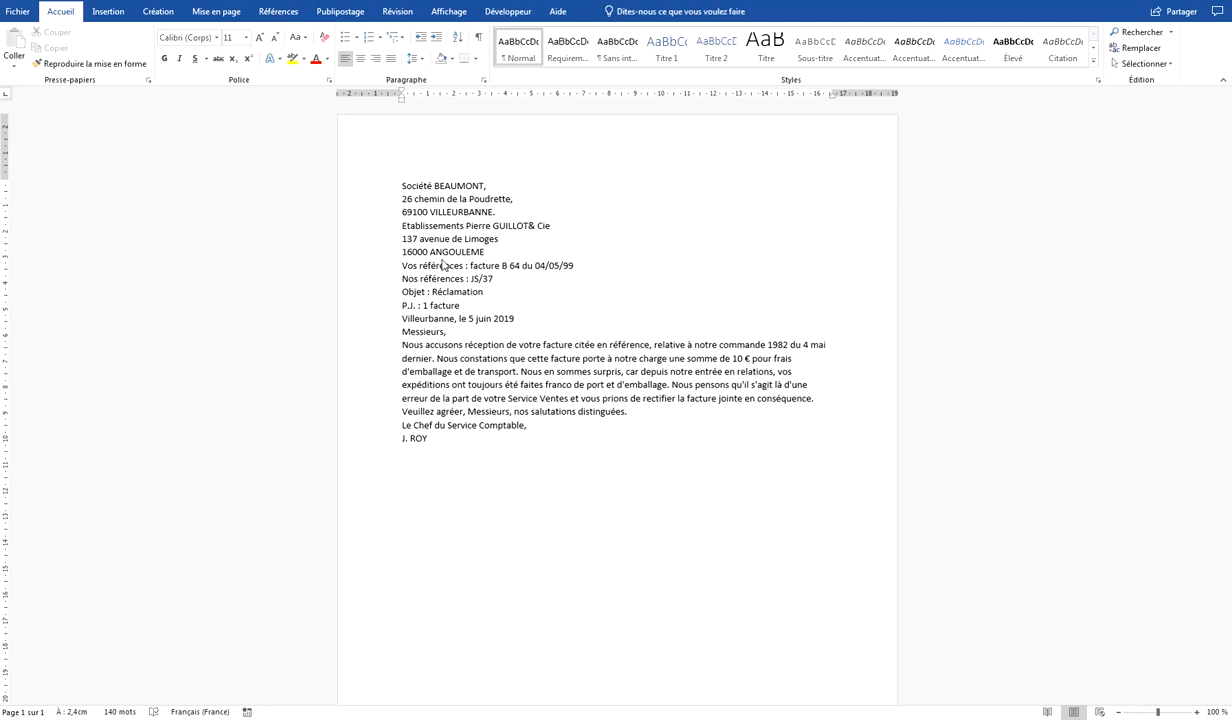
Insert a blank line before the recipient address, the references, the "Objet" line, the date, "Messieurs," and "Le Chef du Service Comptable,"
{"action": "left_click", "coordinate": [401, 225]}
{"action": "key", "text": "Return"}
{"action": "left_click", "coordinate": [403, 278]}
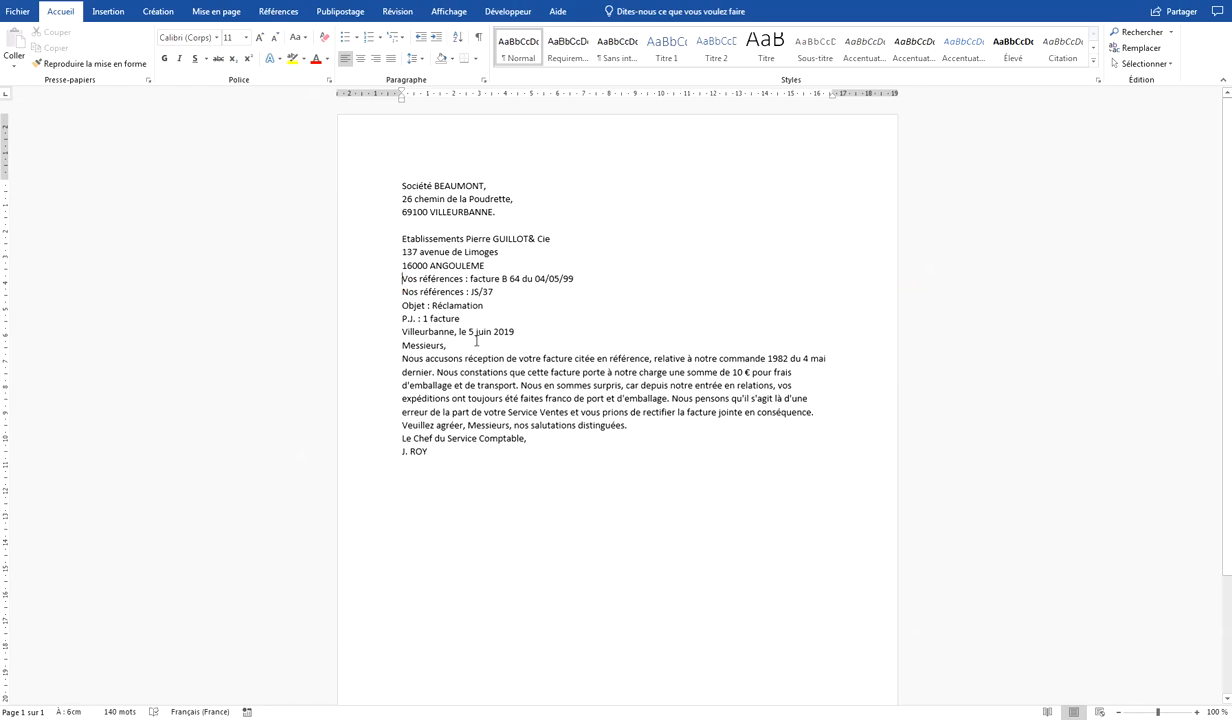
{"action": "key", "text": "Return"}
{"action": "left_click", "coordinate": [401, 317]}
{"action": "key", "text": "Return"}
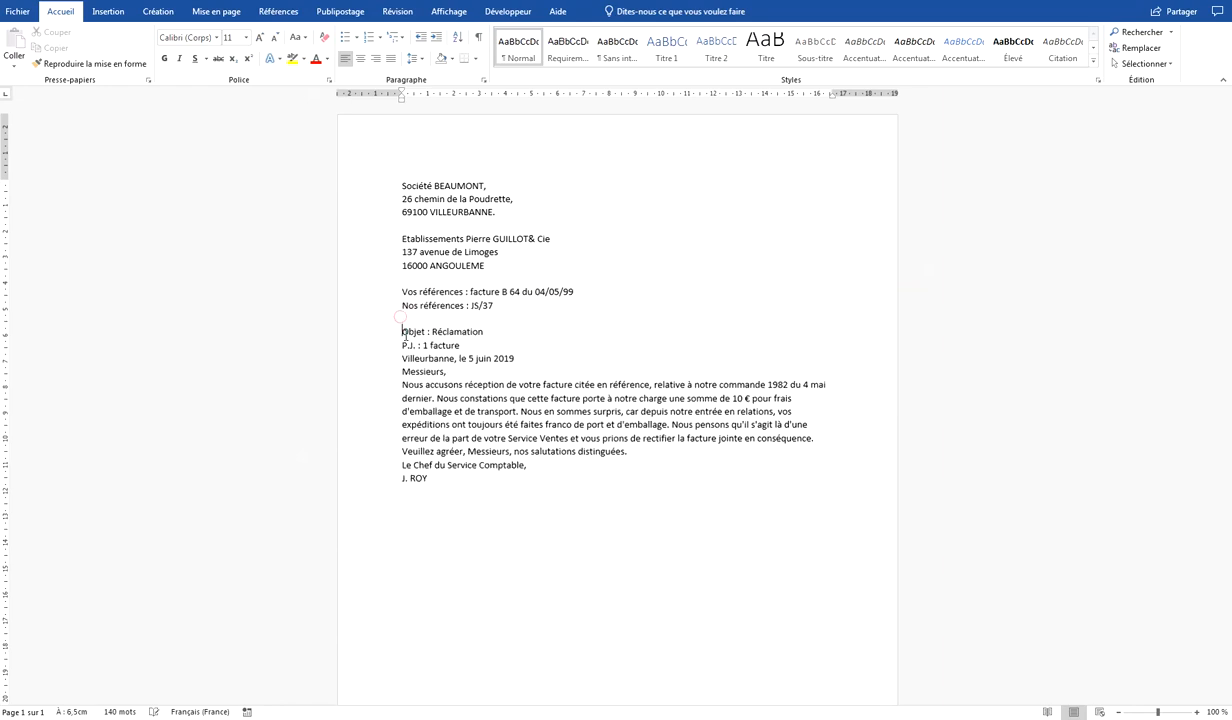
{"action": "left_click", "coordinate": [401, 358]}
{"action": "key", "text": "Return"}
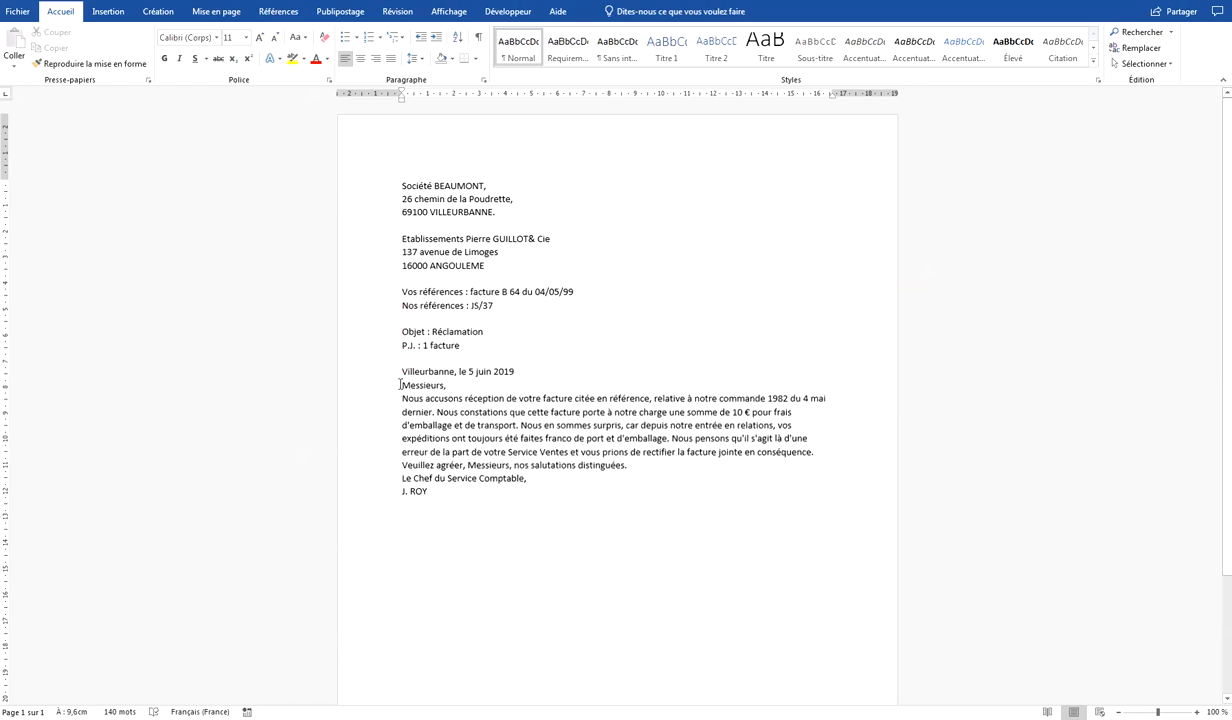
{"action": "left_click", "coordinate": [401, 384]}
{"action": "key", "text": "Return"}
{"action": "left_click", "coordinate": [401, 478]}
{"action": "key", "text": "Return"}
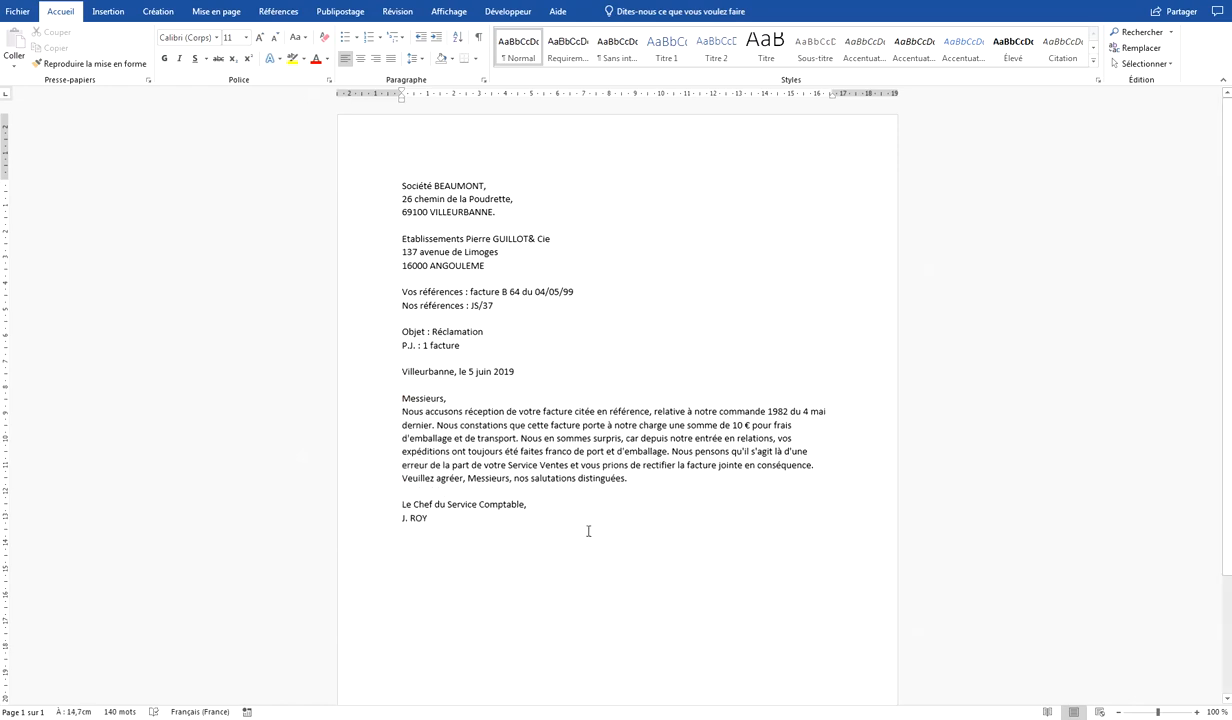
Set a left-aligned tab stop without leader at 8,5 cm for the whole letter
{"action": "left_click", "coordinate": [455, 524]}
{"action": "key", "text": "ctrl+a"}
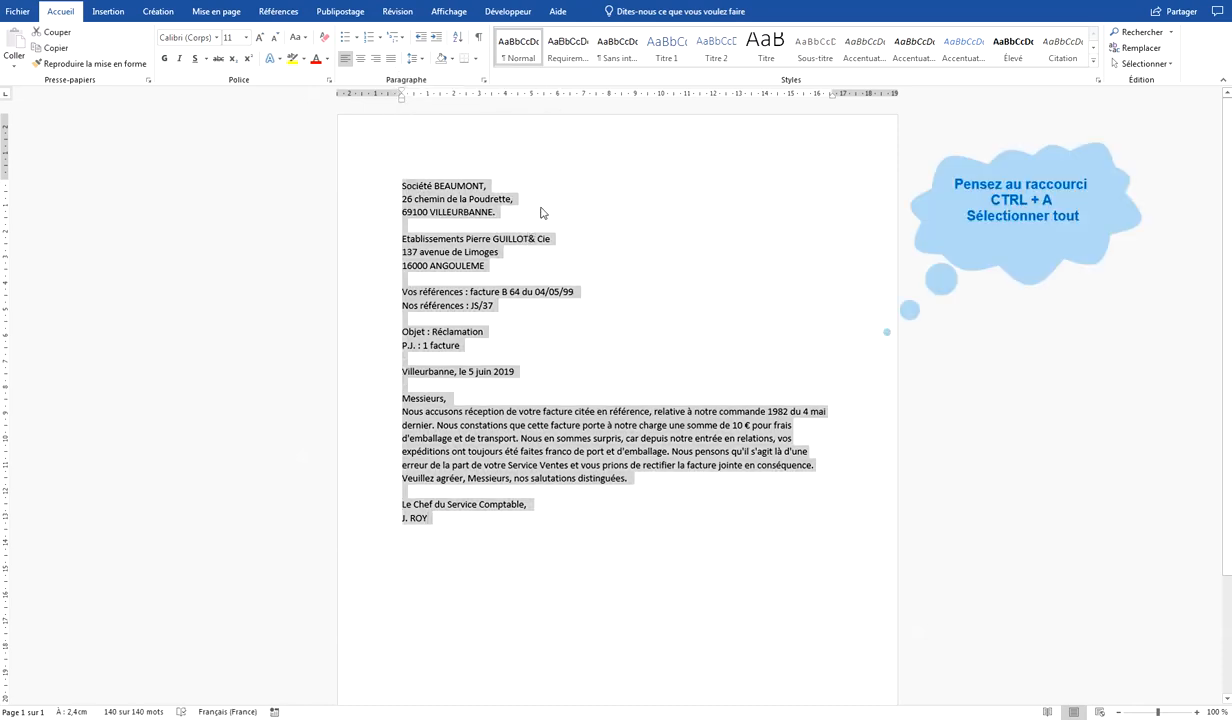
{"action": "left_click", "coordinate": [483, 80]}
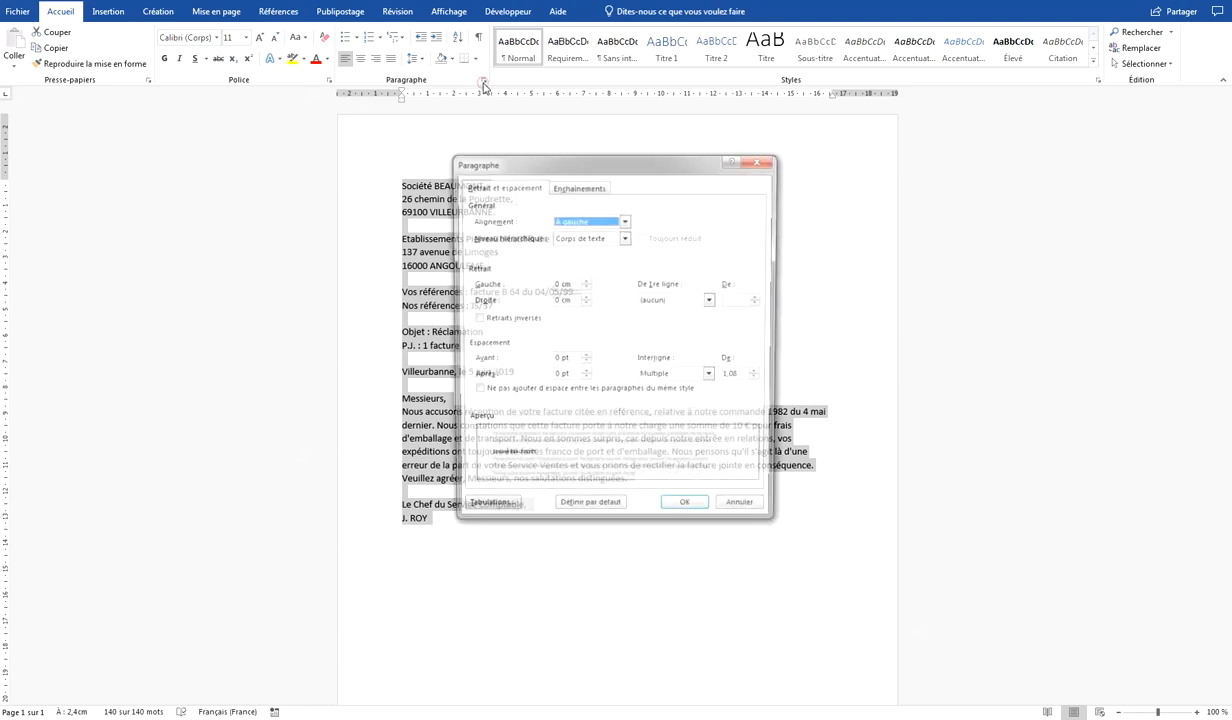
{"action": "left_click", "coordinate": [485, 512]}
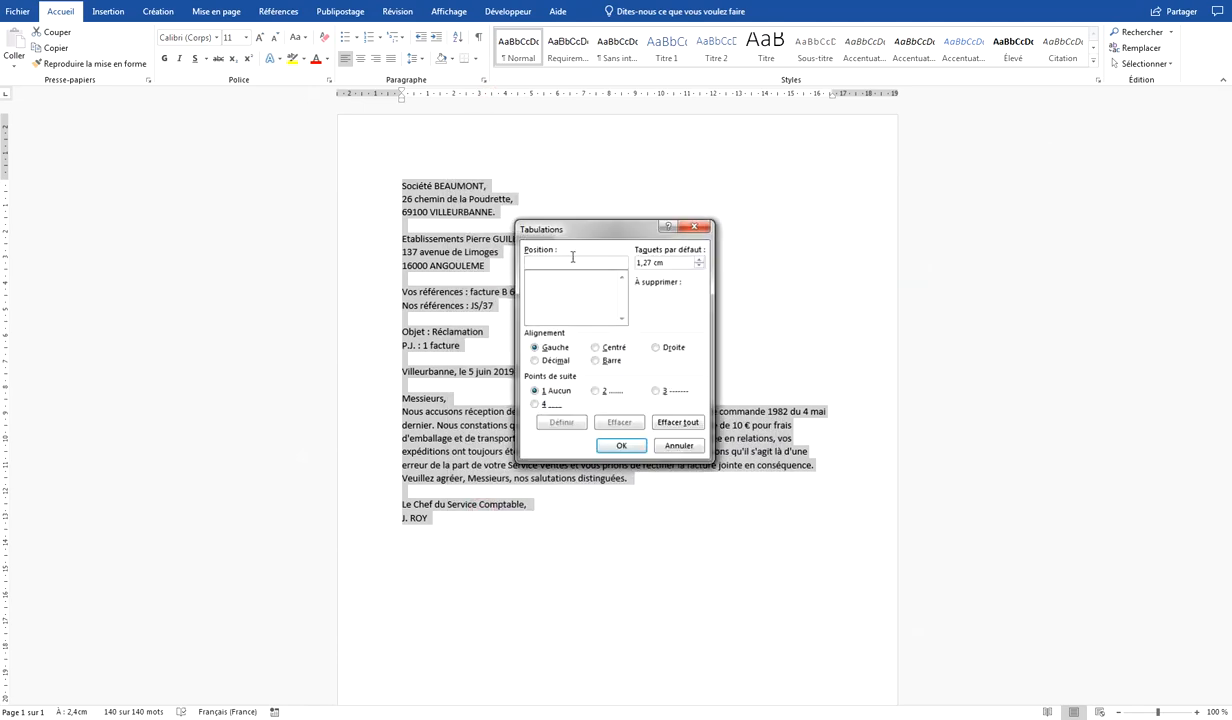
{"action": "type", "text": "8,5"}
{"action": "left_click", "coordinate": [559, 421]}
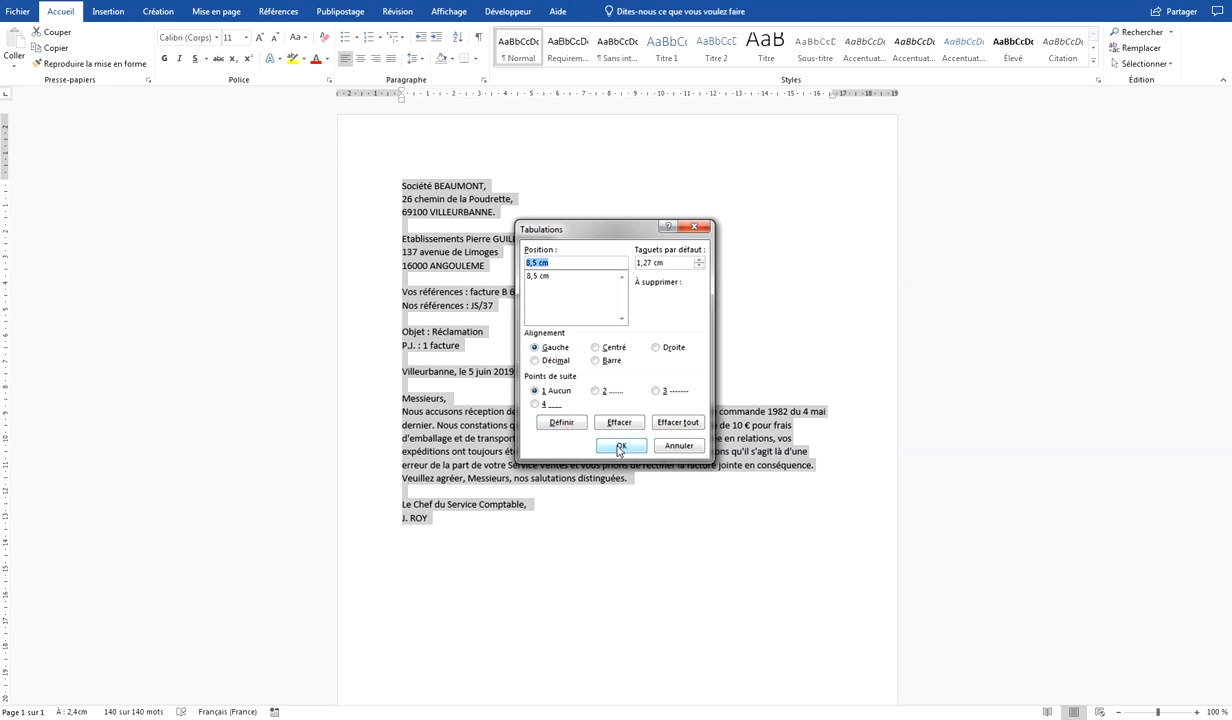
{"action": "left_click", "coordinate": [619, 447]}
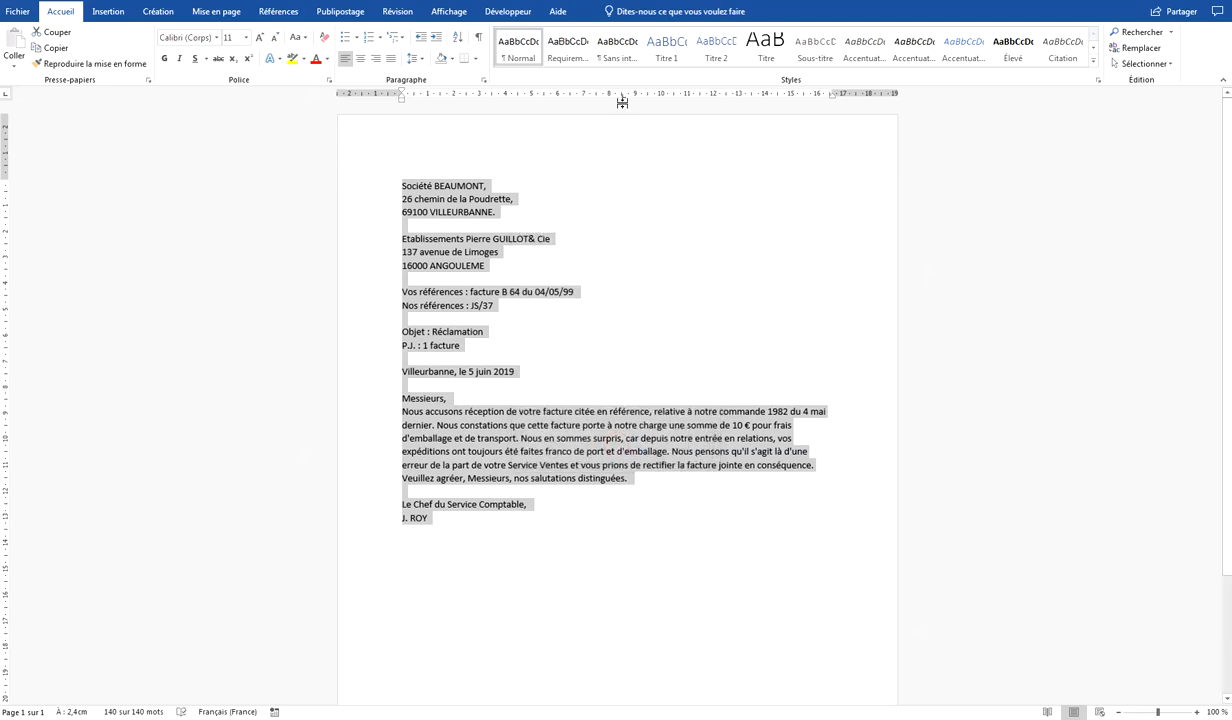
Indent the three lines of the recipient's name and address to the tab stop
{"action": "left_click", "coordinate": [550, 240]}
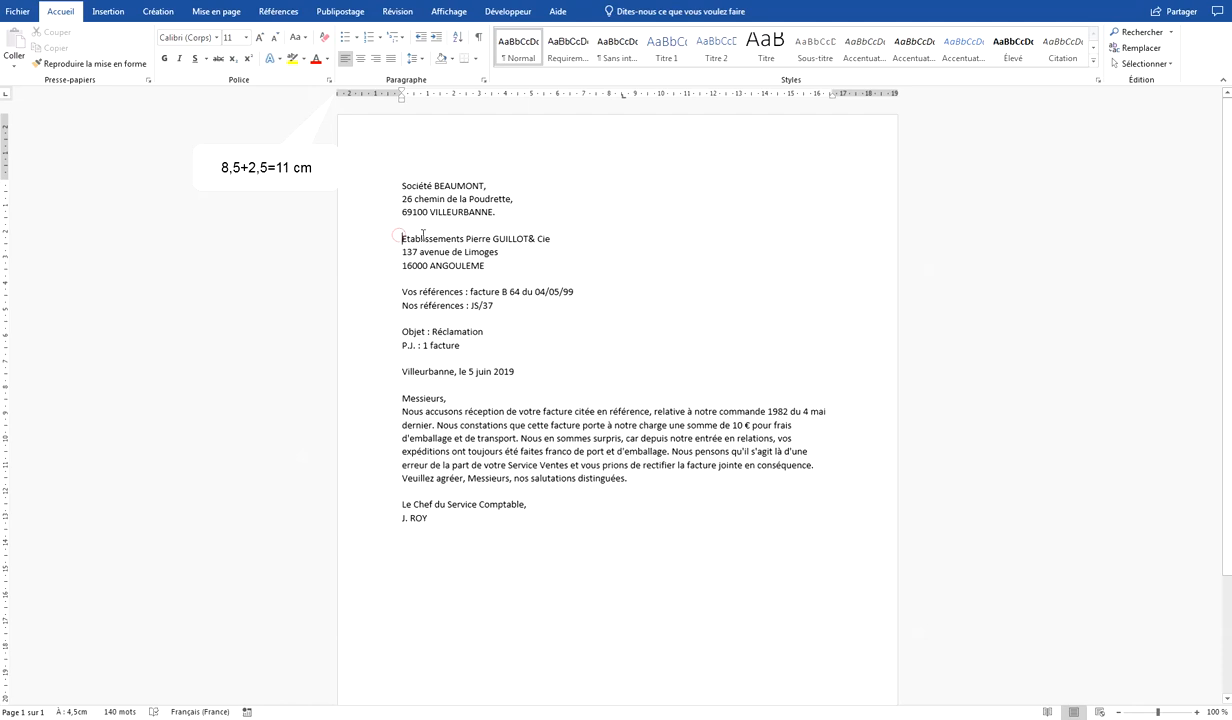
{"action": "key", "text": "Tab"}
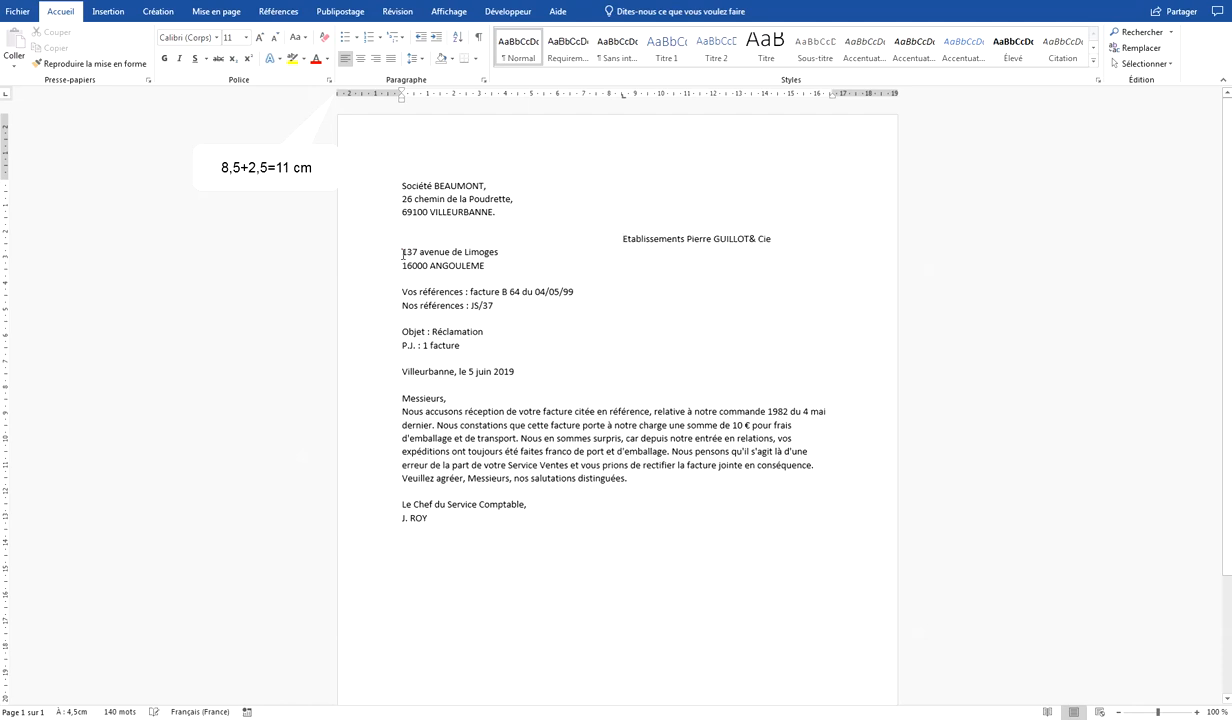
{"action": "left_click", "coordinate": [403, 253]}
{"action": "key", "text": "Tab"}
{"action": "left_click", "coordinate": [403, 265]}
{"action": "key", "text": "Tab"}
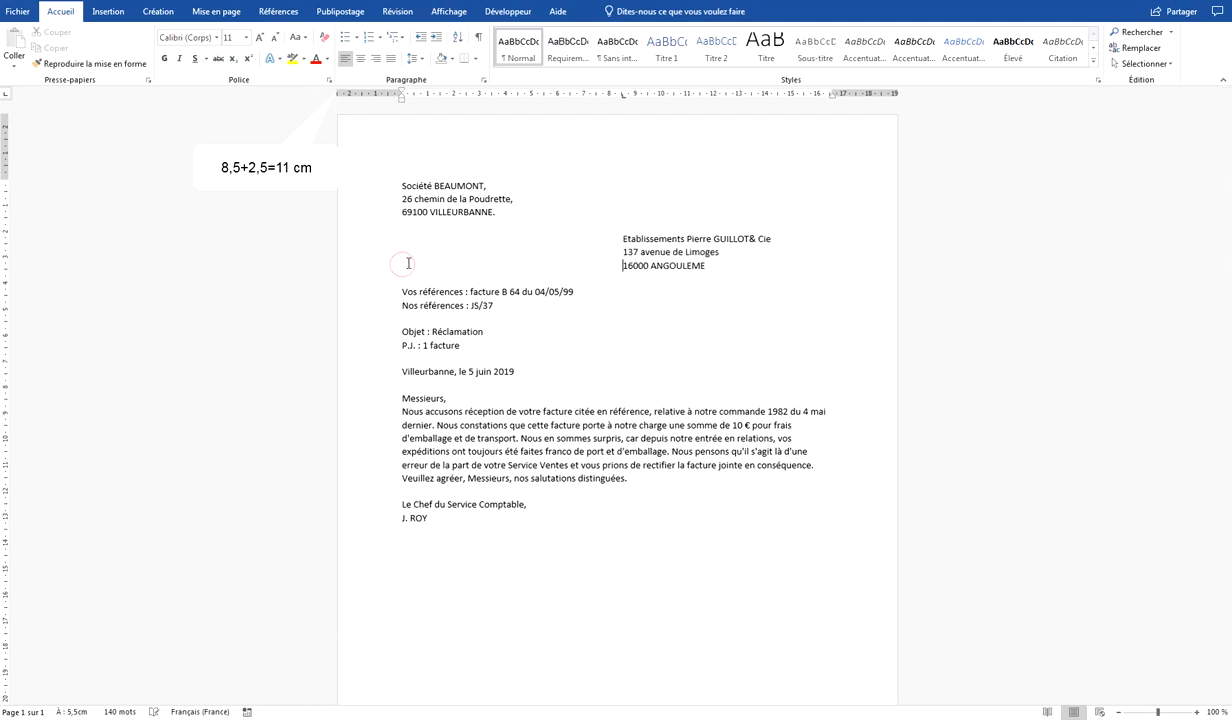
Consult the model letter on the slide and indent the signatory's job title and name to the tab stop
{"action": "key", "text": "alt+Tab"}
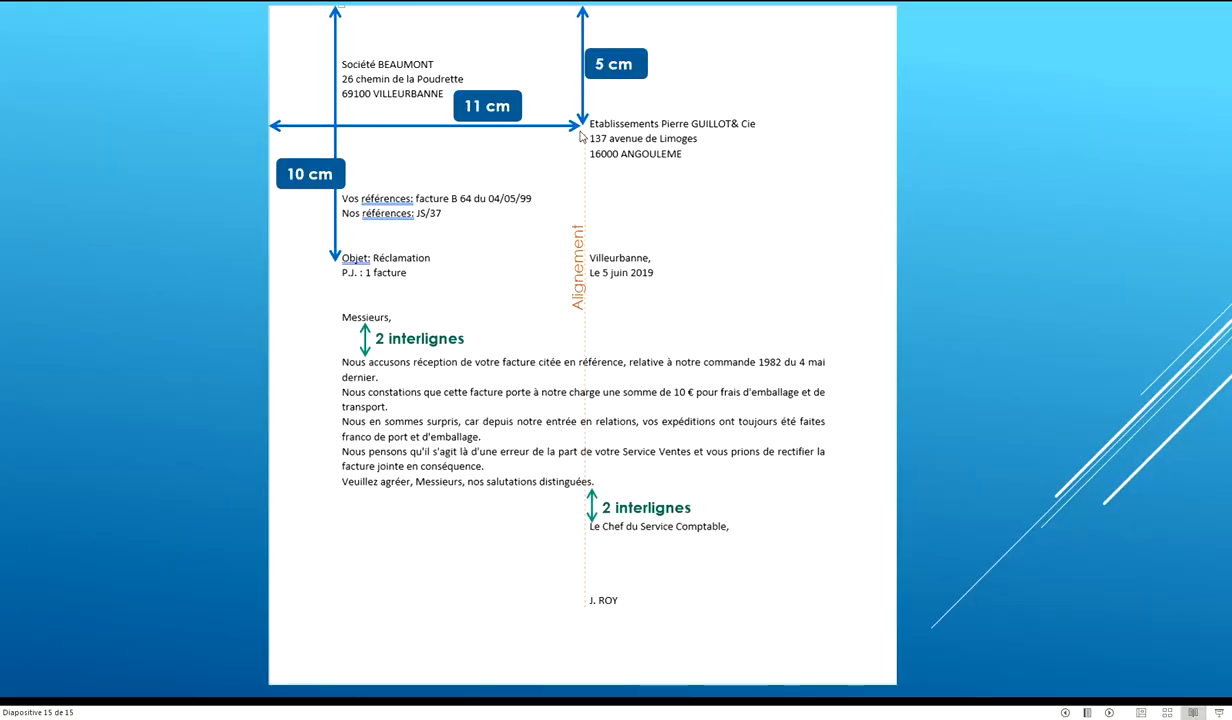
{"action": "key", "text": "alt+Tab"}
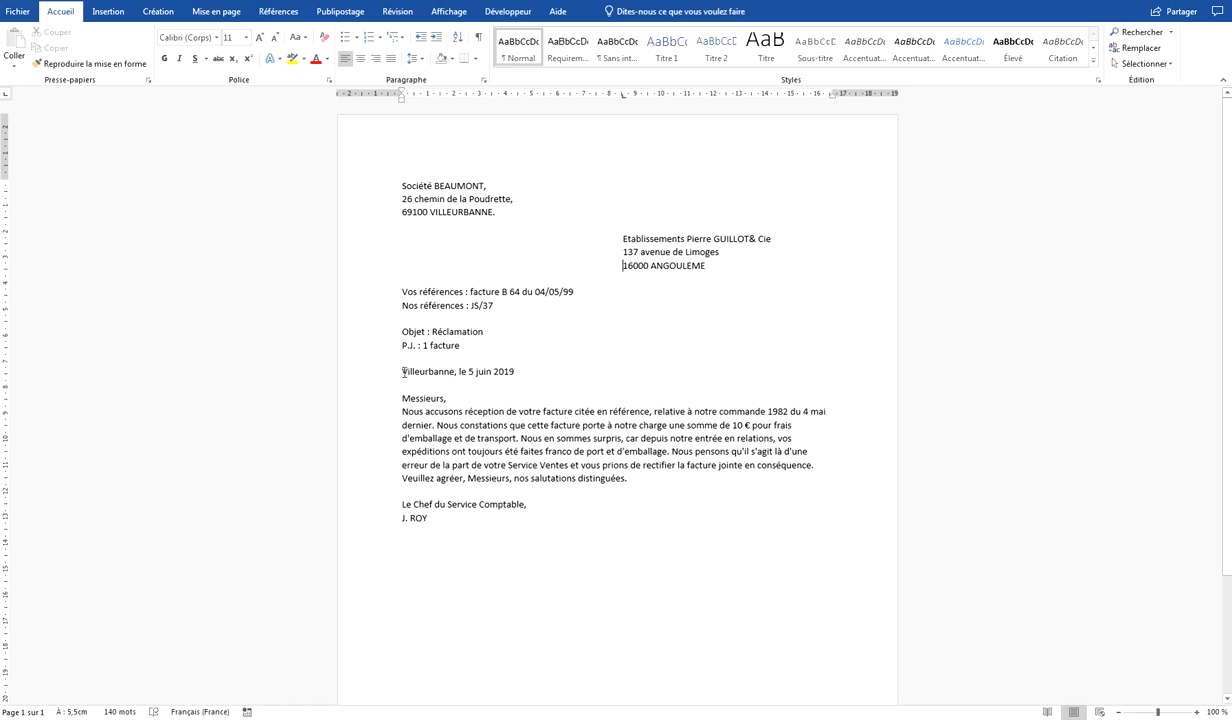
{"action": "left_click", "coordinate": [402, 505]}
{"action": "key", "text": "Tab"}
{"action": "left_click", "coordinate": [401, 519]}
{"action": "key", "text": "Tab"}
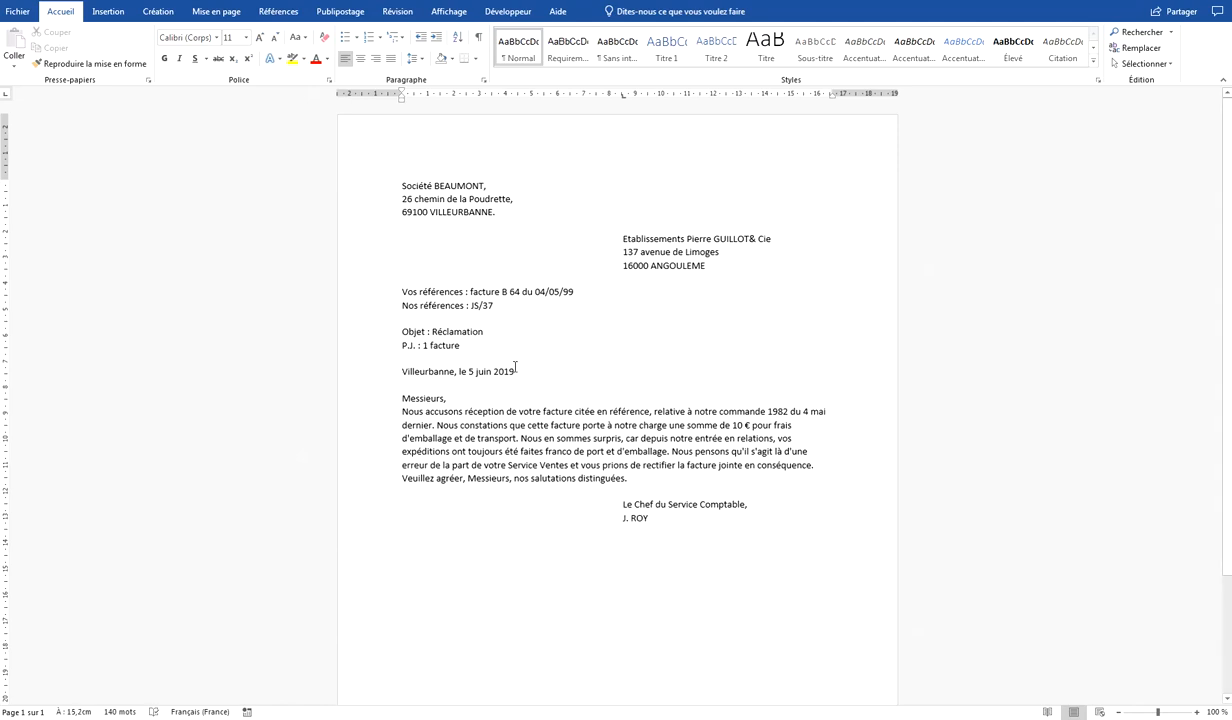
Move "Villeurbanne," onto the "Objet" line and "le 5 juin 2019" onto the "P.J." line, both aligned at the tab stop
{"action": "left_click_drag", "start_coordinate": [458, 372], "coordinate": [484, 333]}
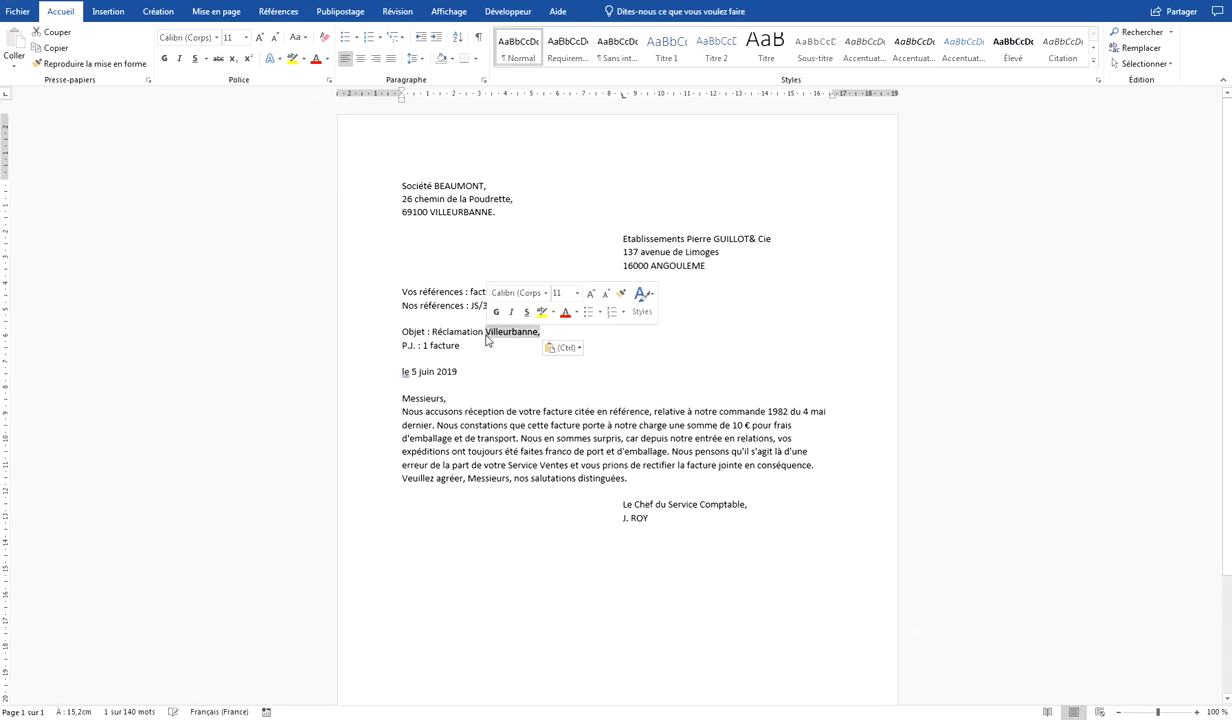
{"action": "left_click", "coordinate": [484, 333]}
{"action": "key", "text": "Tab"}
{"action": "left_click_drag", "start_coordinate": [403, 372], "coordinate": [463, 347]}
{"action": "left_click", "coordinate": [463, 346]}
{"action": "key", "text": "Tab"}
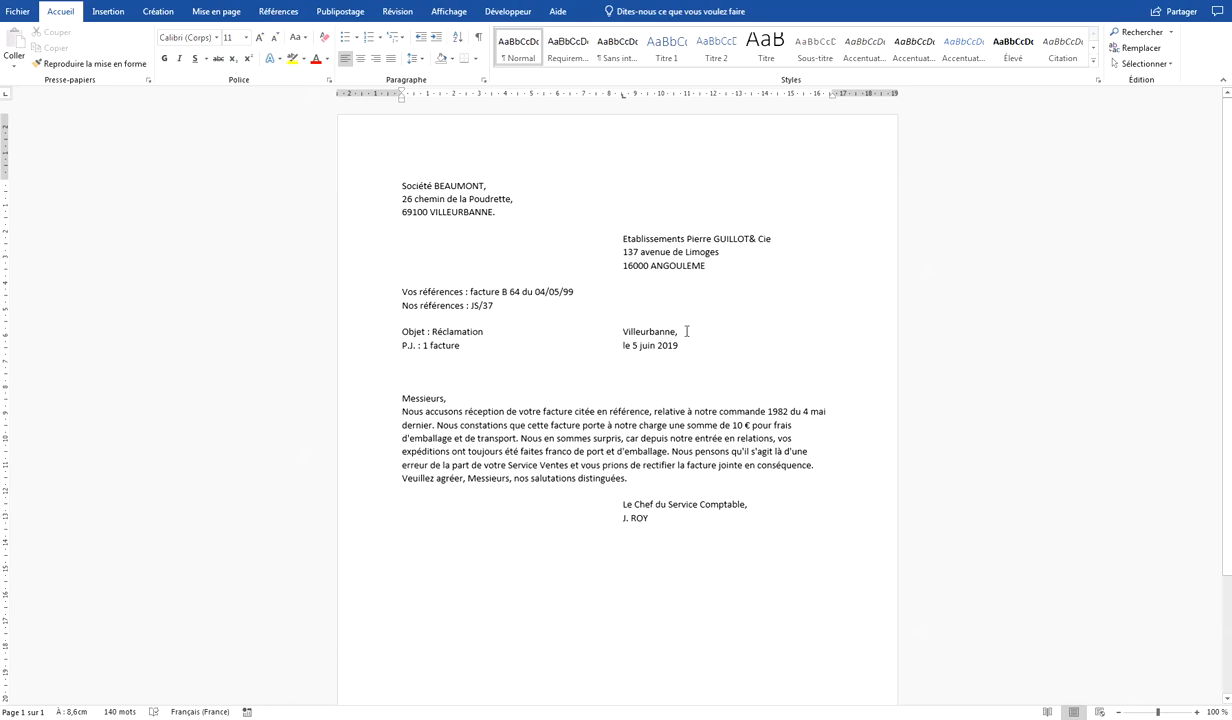
Delete the punctuation at the end of the three lines of the sender's address
{"action": "left_click", "coordinate": [479, 180]}
{"action": "key", "text": "BackSpace"}
{"action": "left_click", "coordinate": [520, 199]}
{"action": "key", "text": "BackSpace"}
{"action": "left_click", "coordinate": [504, 214]}
{"action": "key", "text": "BackSpace"}
{"action": "key", "text": "Down"}
Justify the letter text from "Messieurs," through the closing salutation
{"action": "left_click_drag", "start_coordinate": [404, 400], "coordinate": [628, 478]}
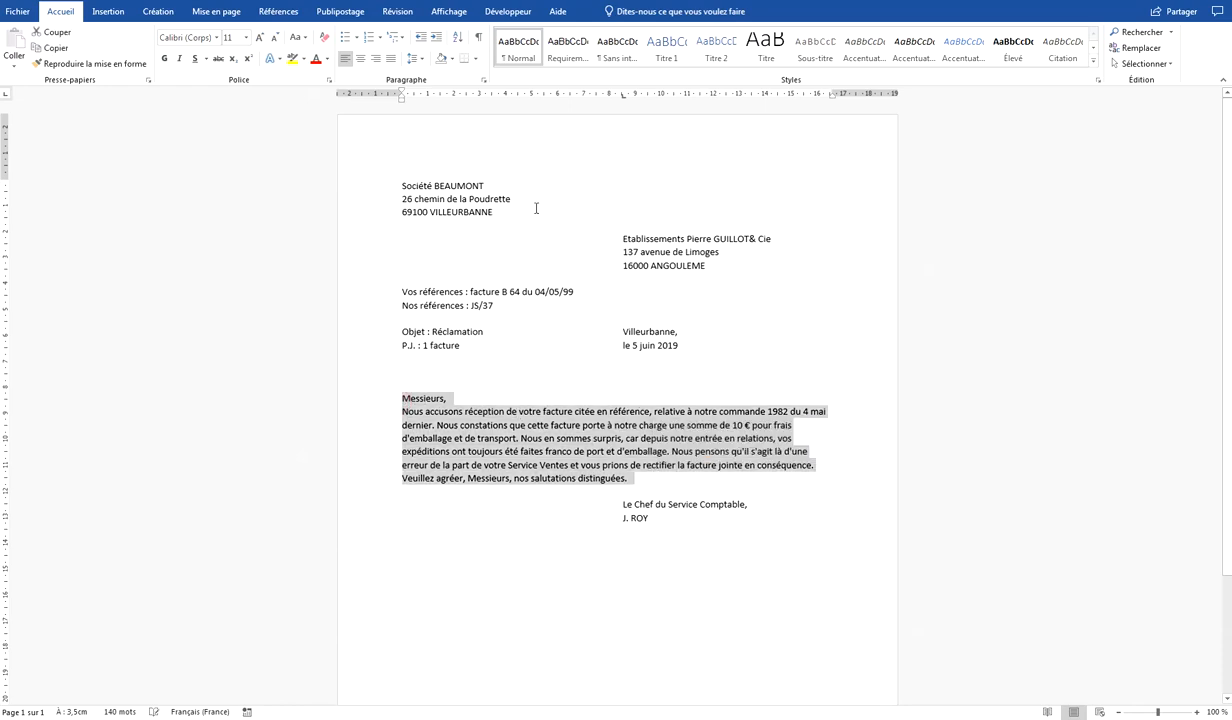
{"action": "left_click", "coordinate": [390, 58]}
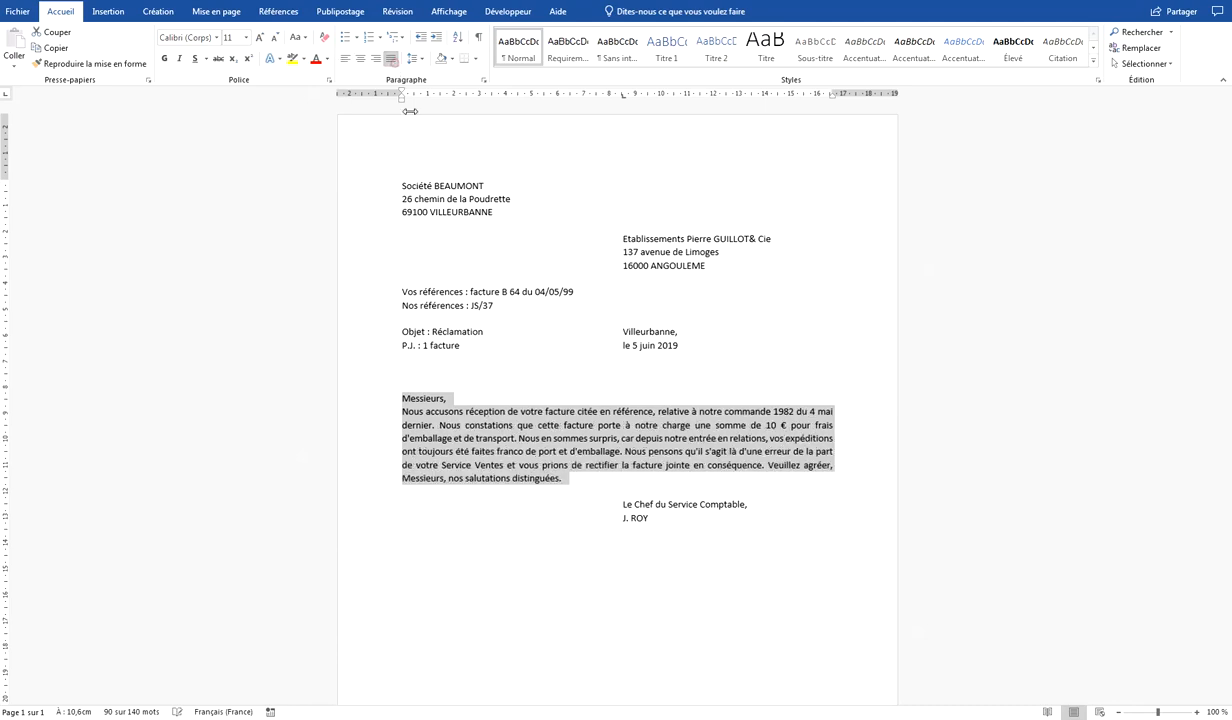
{"action": "left_click", "coordinate": [607, 430]}
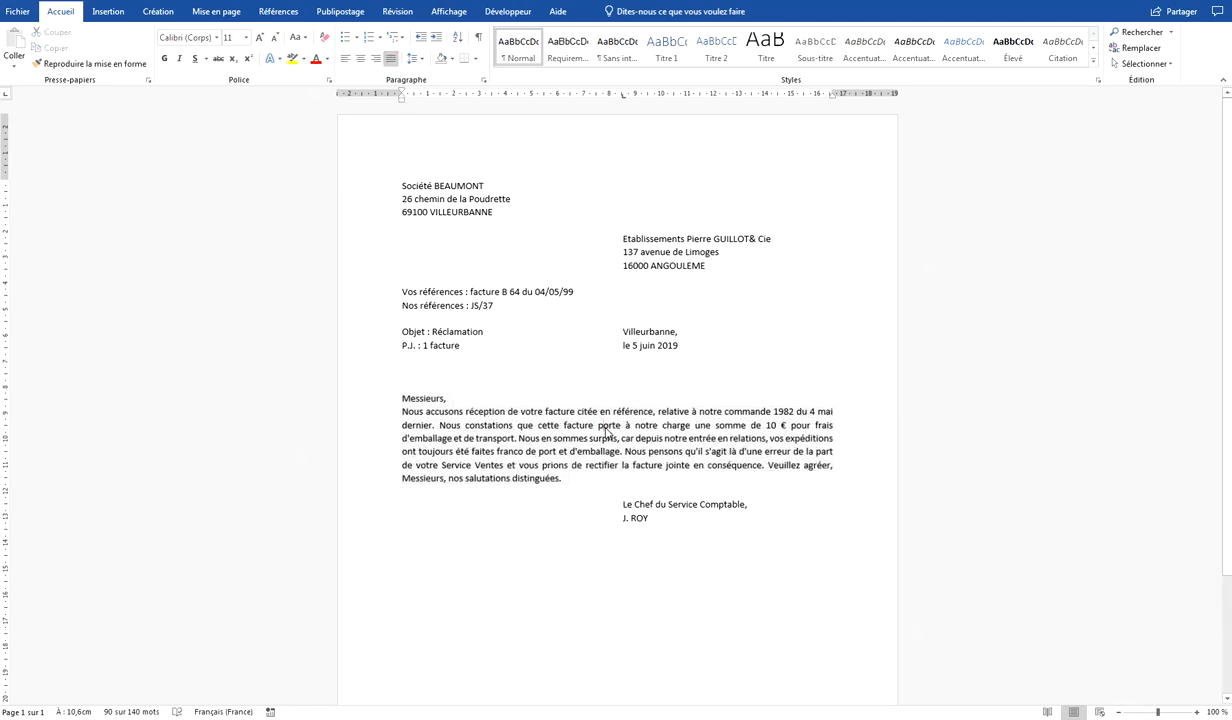
Add a blank line after "Messieurs," and start new paragraphs at "Nous en sommes surpris", "Nous pensons" and "Veuillez agréer"
{"action": "left_click", "coordinate": [454, 400]}
{"action": "key", "text": "Return"}
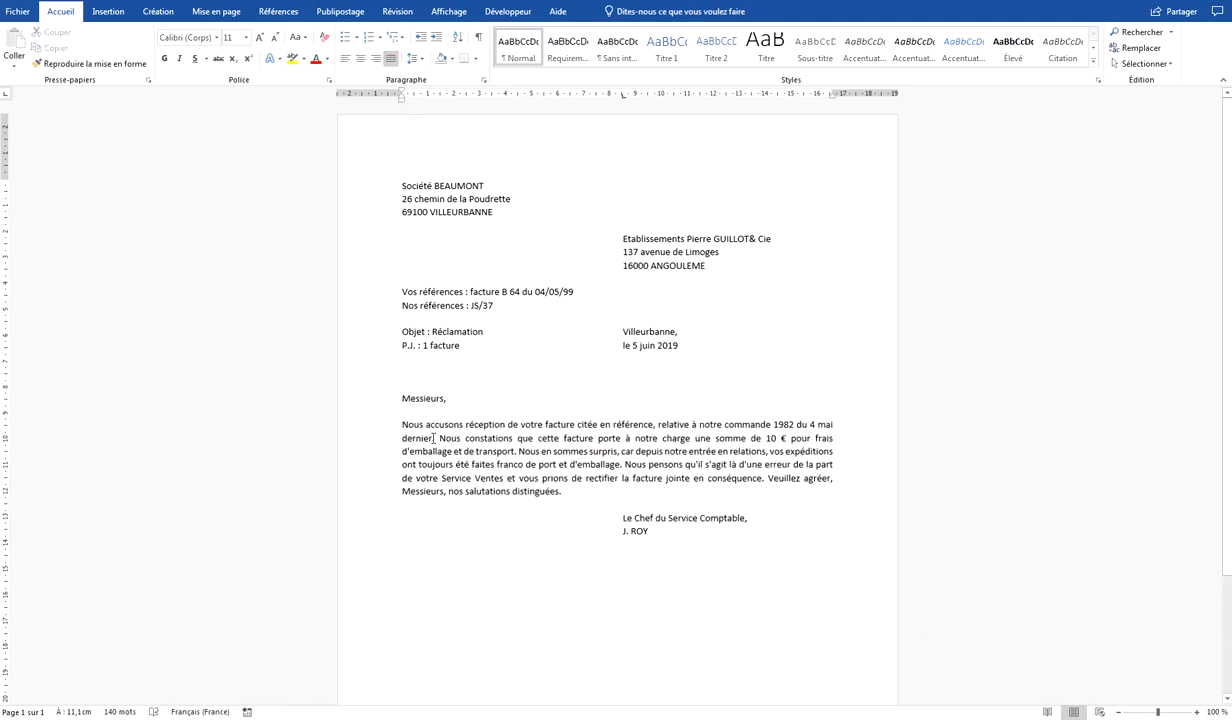
{"action": "left_click", "coordinate": [520, 451]}
{"action": "key", "text": "Return"}
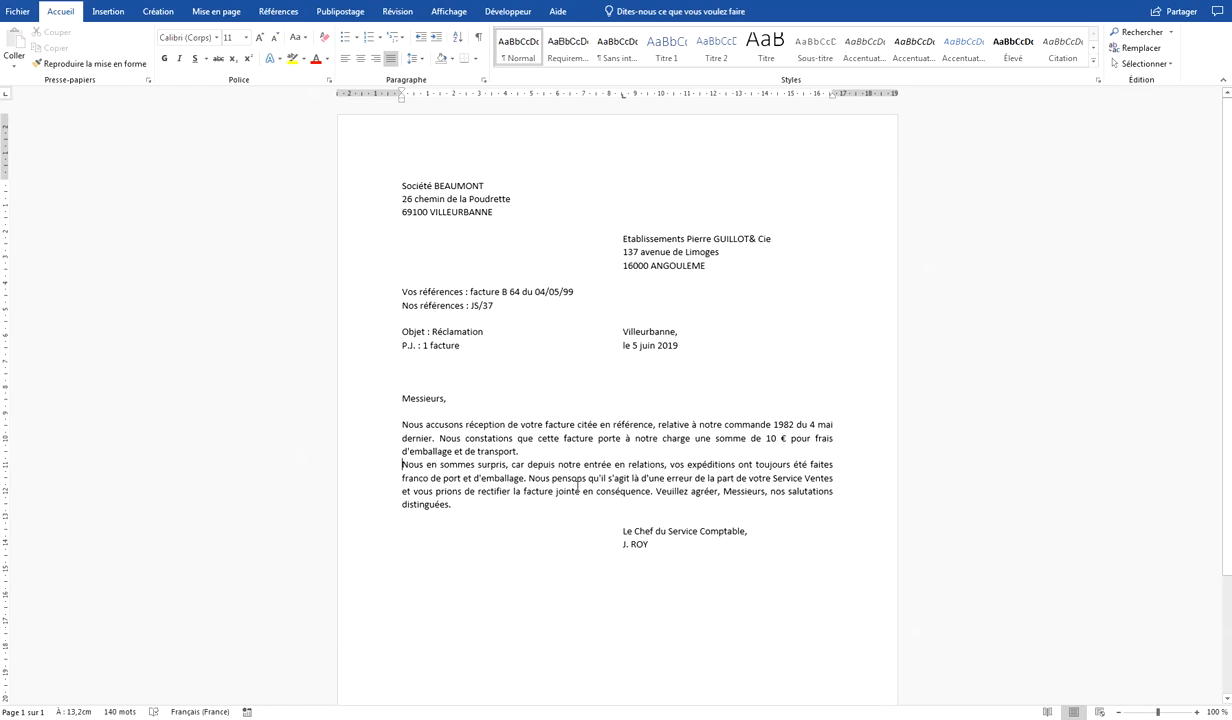
{"action": "left_click", "coordinate": [656, 491]}
{"action": "key", "text": "Return"}
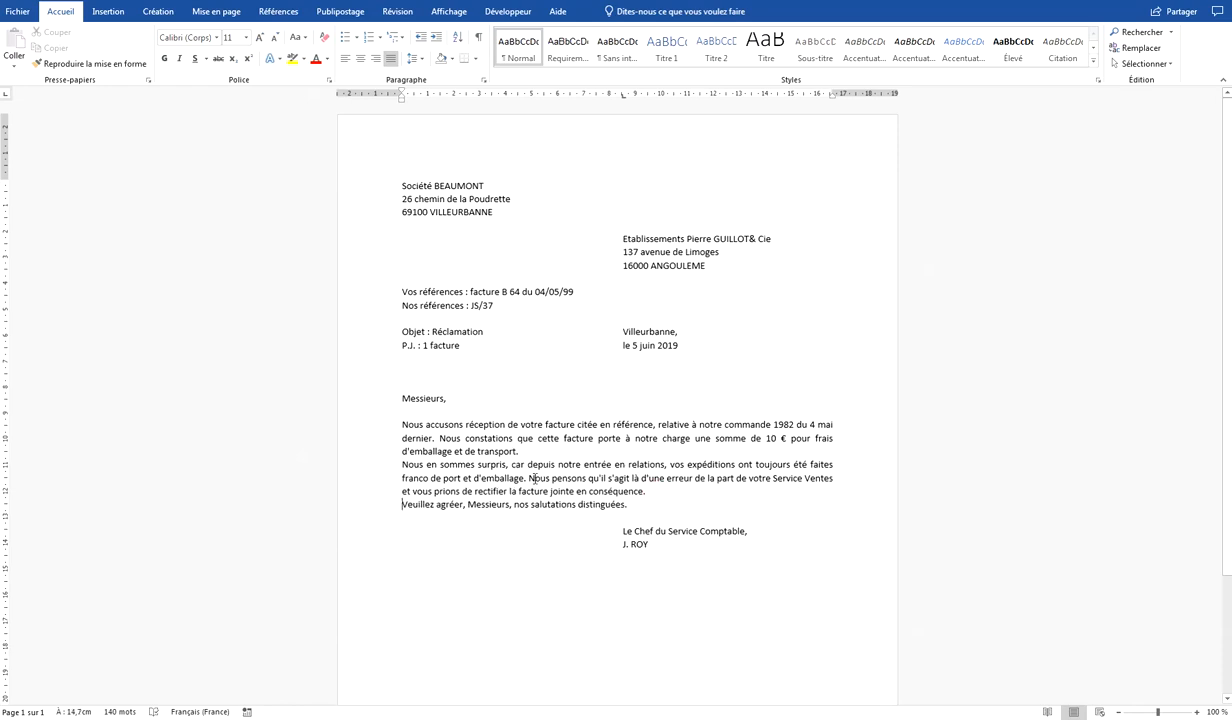
{"action": "left_click", "coordinate": [529, 478]}
{"action": "key", "text": "Return"}
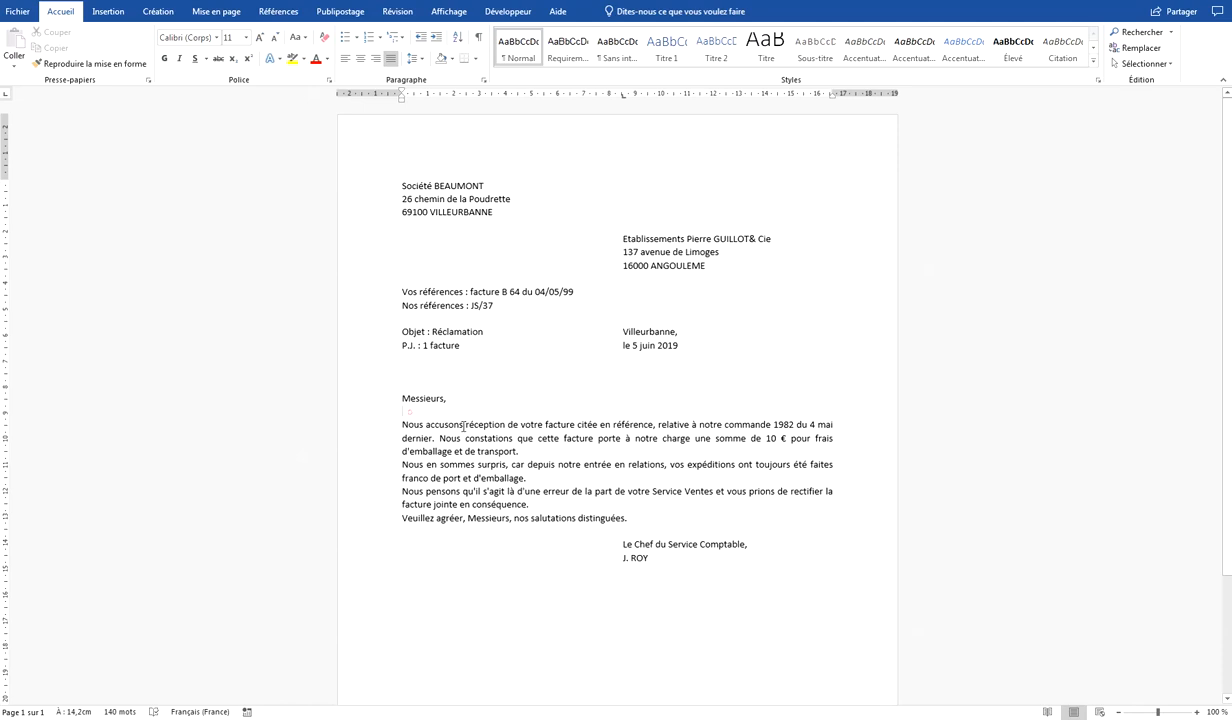
Add a second blank line below "Messieurs," and another above "Le Chef du Service Comptable,"
{"action": "left_click", "coordinate": [410, 412]}
{"action": "key", "text": "Return"}
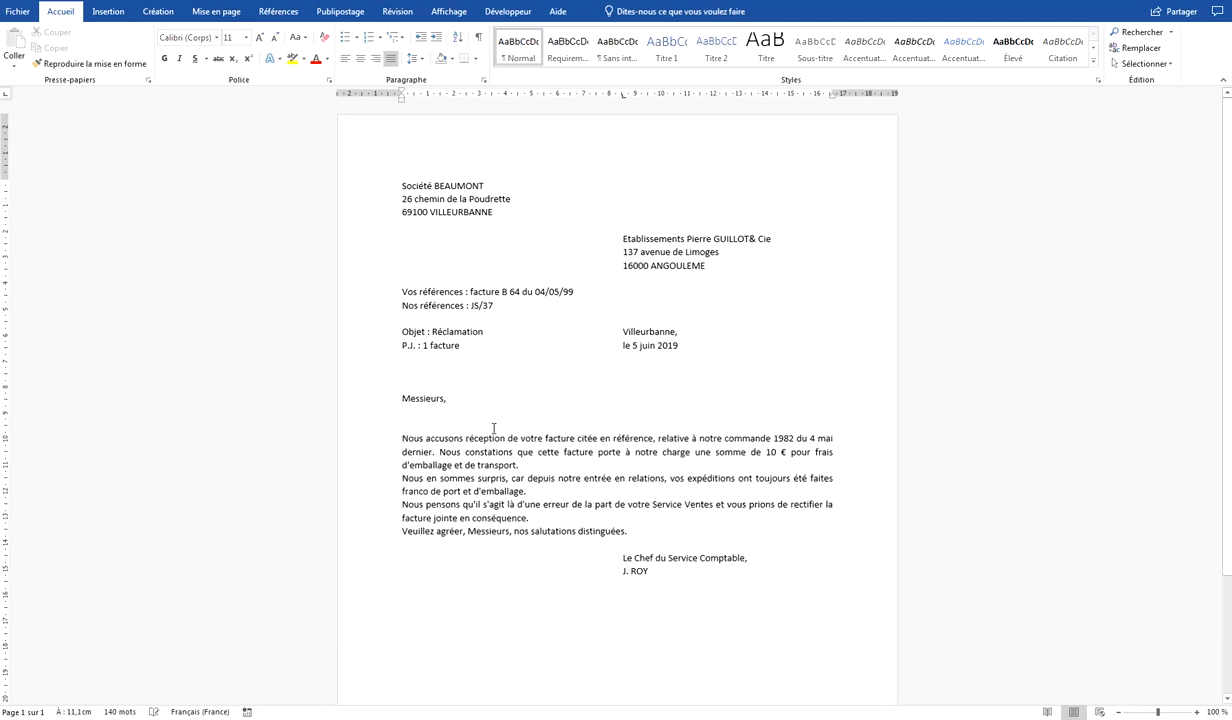
{"action": "left_click", "coordinate": [620, 544]}
{"action": "key", "text": "Return"}
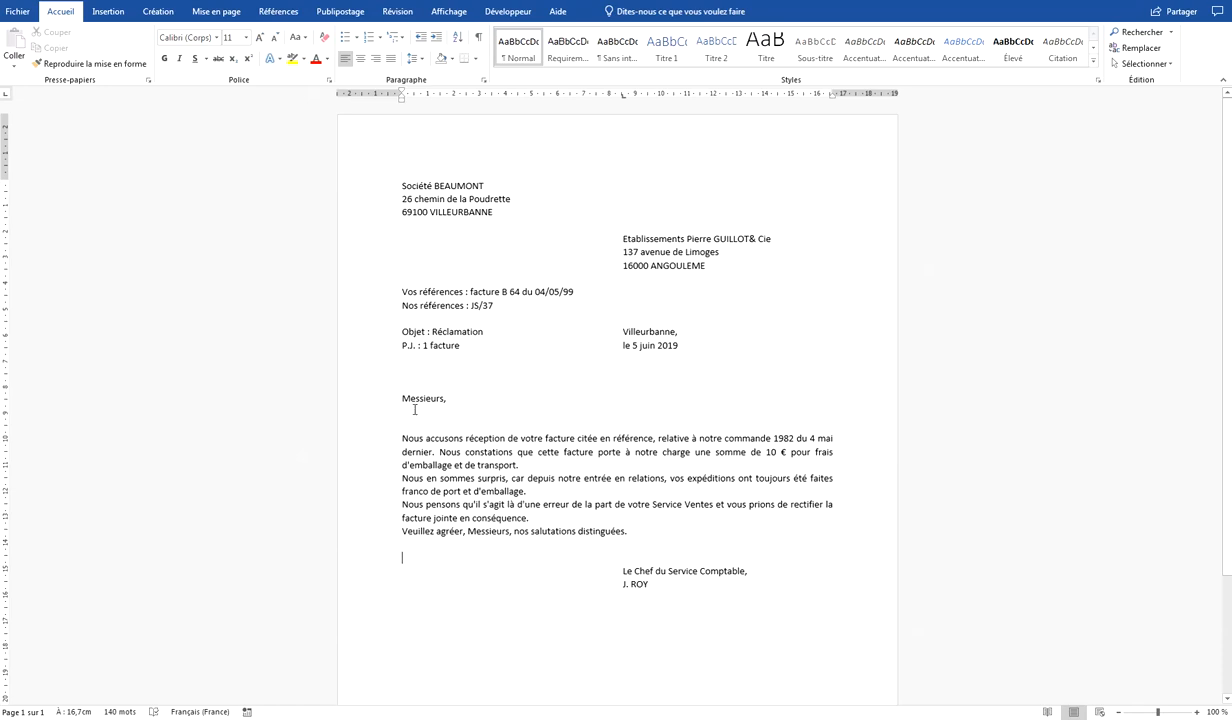
Insert four blank lines between the signatory's job title and name, keeping the name aligned at the tab stop
{"action": "left_click", "coordinate": [621, 584]}
{"action": "key", "text": "BackSpace"}
{"action": "key", "text": "Return"}
{"action": "key", "text": "Return"}
{"action": "key", "text": "Return"}
{"action": "key", "text": "Return"}
{"action": "key", "text": "Tab"}
With the cursor at the start of the "Objet" line, turn the status bar's Position verticale display off and on again
{"action": "left_click", "coordinate": [399, 332]}
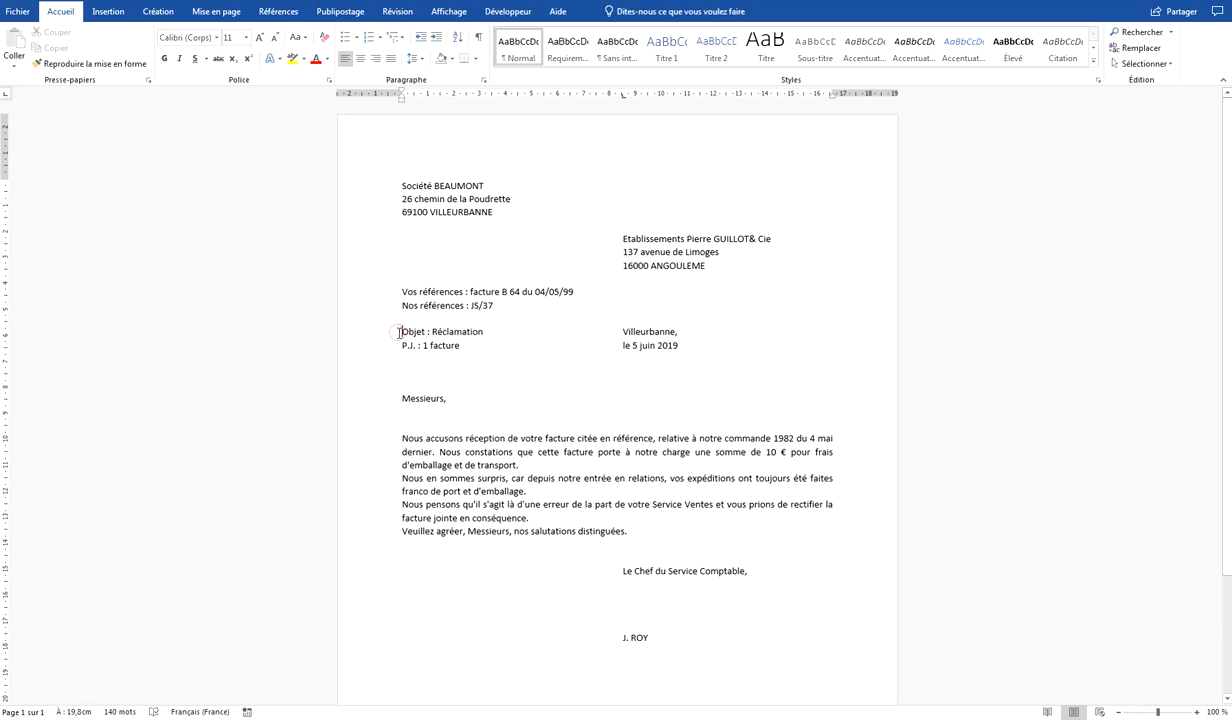
{"action": "right_click", "coordinate": [76, 714]}
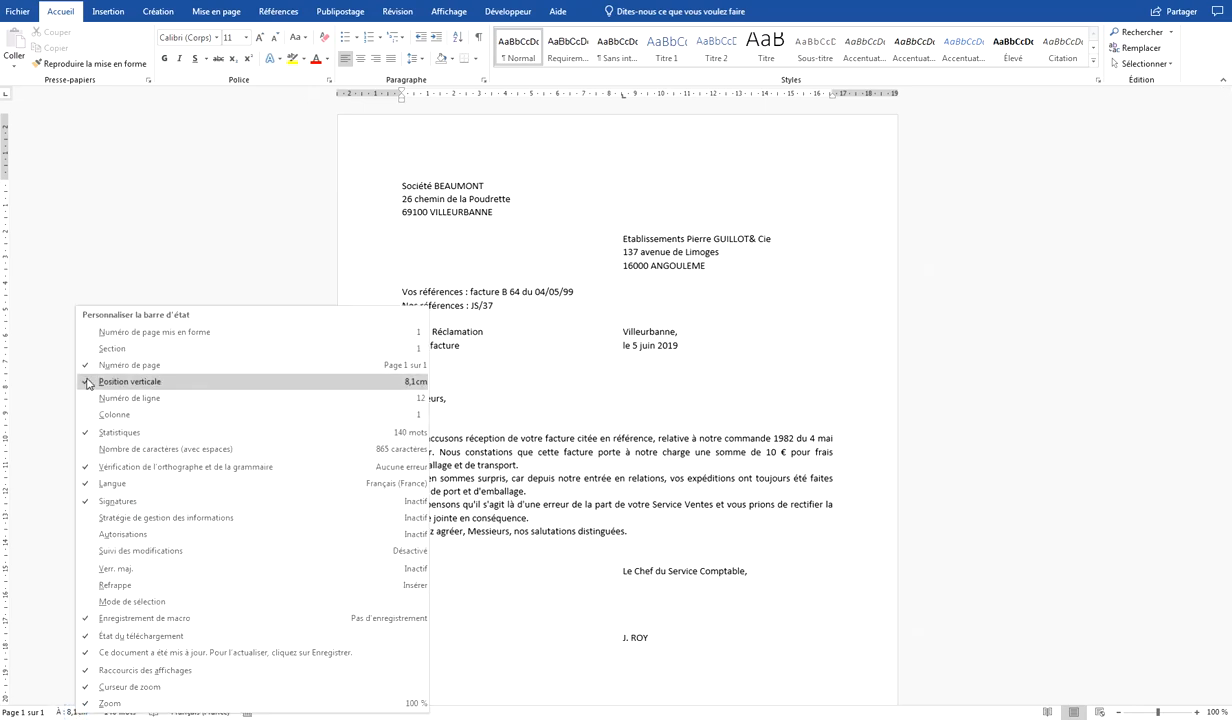
{"action": "left_click", "coordinate": [146, 382]}
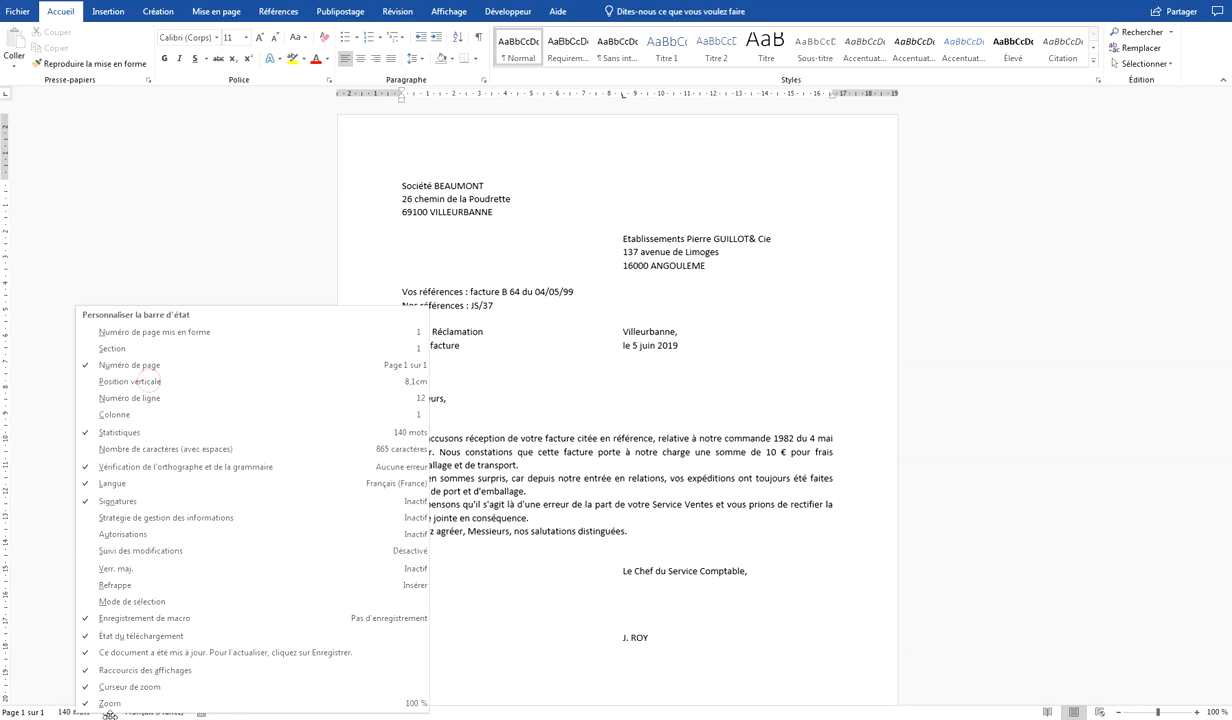
{"action": "left_click", "coordinate": [128, 383]}
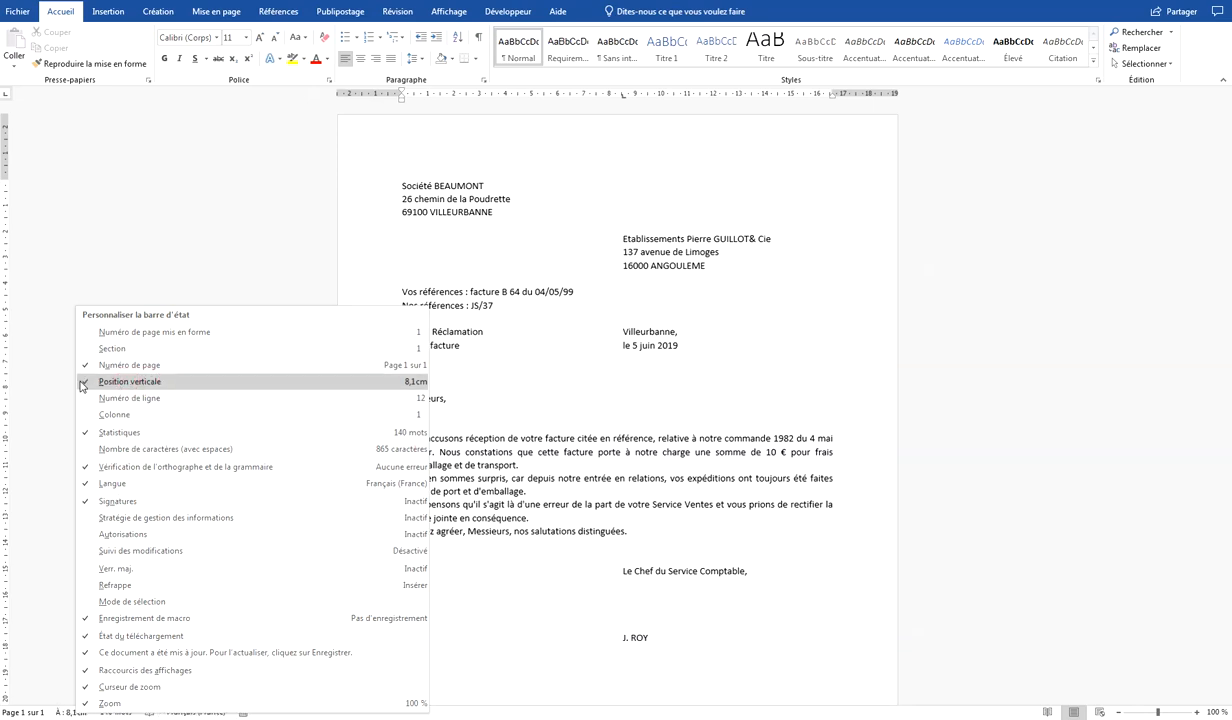
{"action": "key", "text": "Escape"}
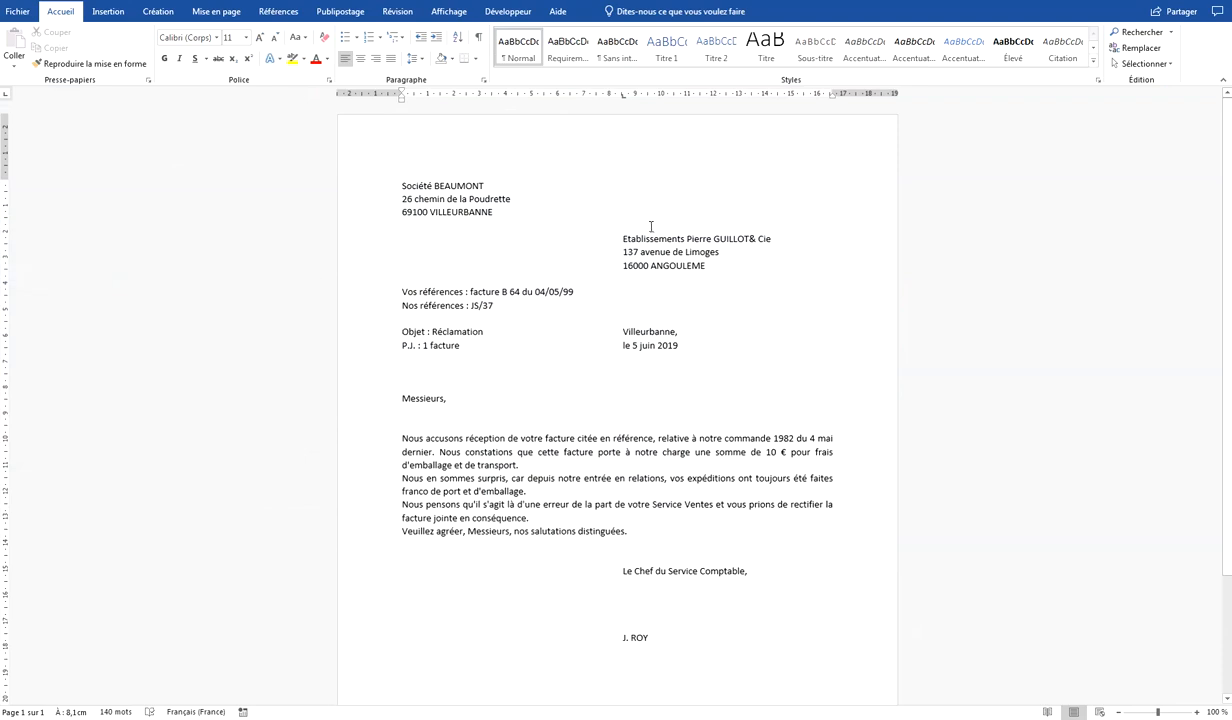
Lower the recipient's address by one line to a vertical position of 5 cm, keeping it at the tab stop
{"action": "left_click", "coordinate": [622, 240]}
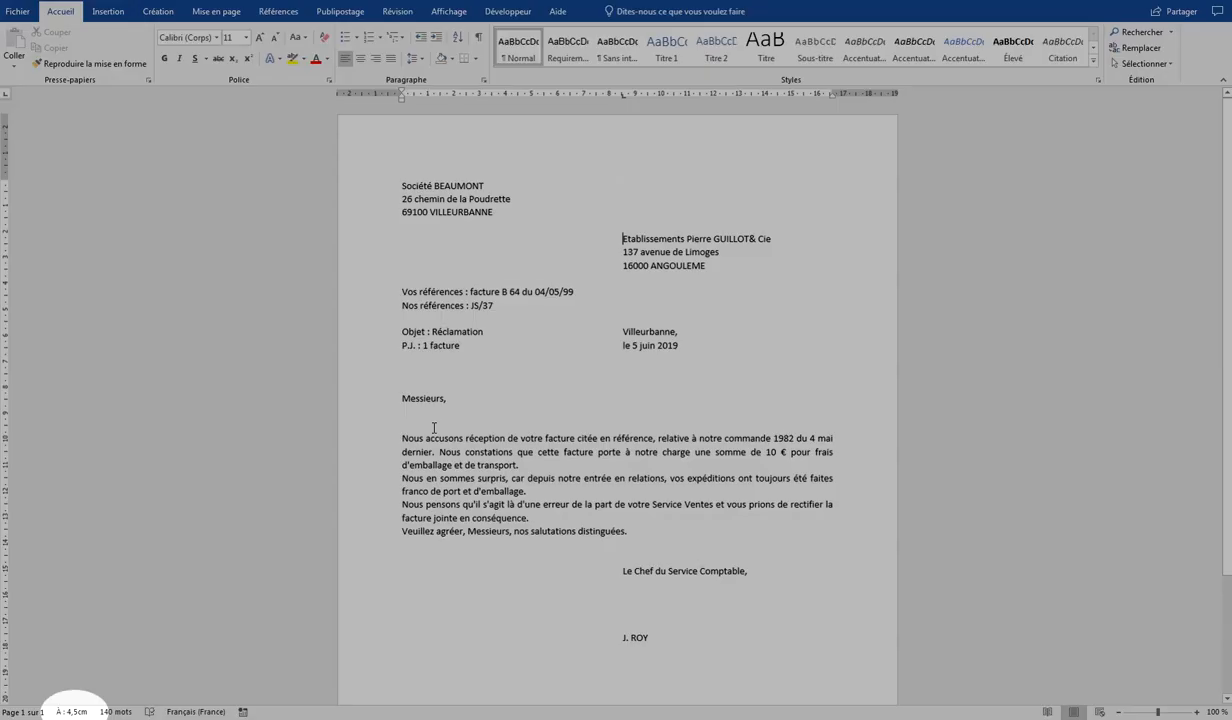
{"action": "key", "text": "Return"}
{"action": "key", "text": "Tab"}
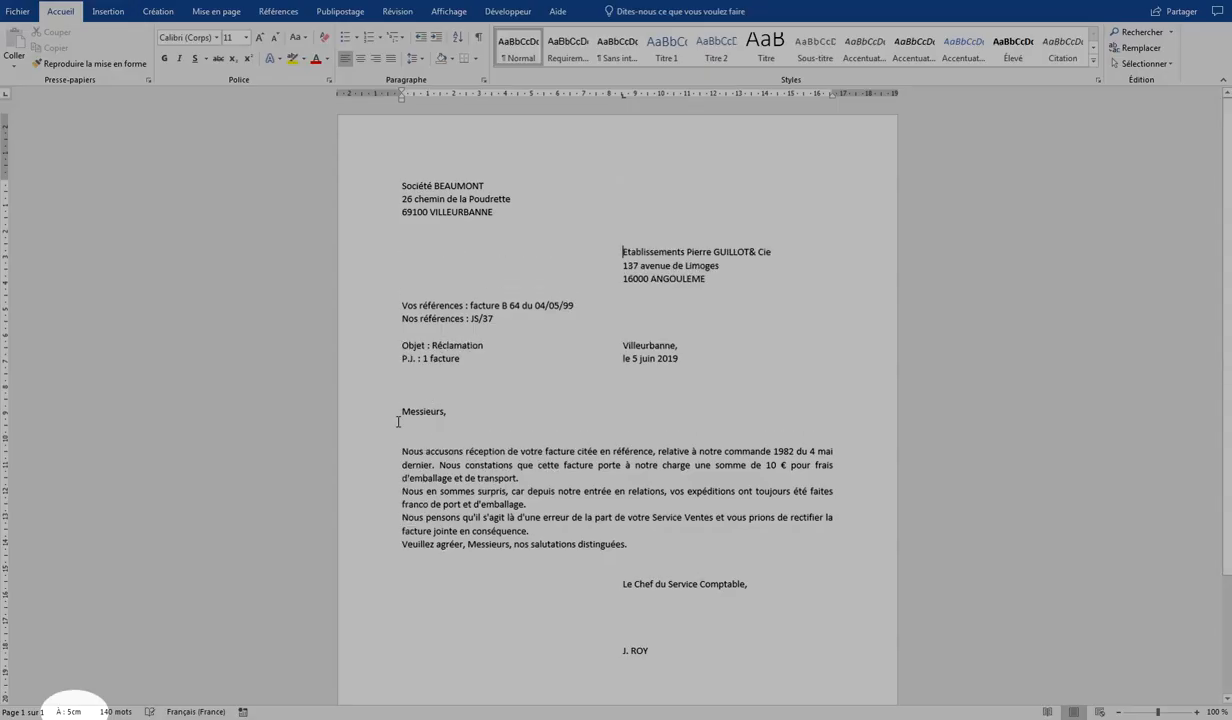
Add one blank line above "Vos références" and two above "Objet", bringing the "Objet" line to about 10 cm vertically
{"action": "left_click", "coordinate": [399, 345]}
{"action": "key", "text": "Return"}
{"action": "left_click", "coordinate": [398, 305]}
{"action": "key", "text": "Return"}
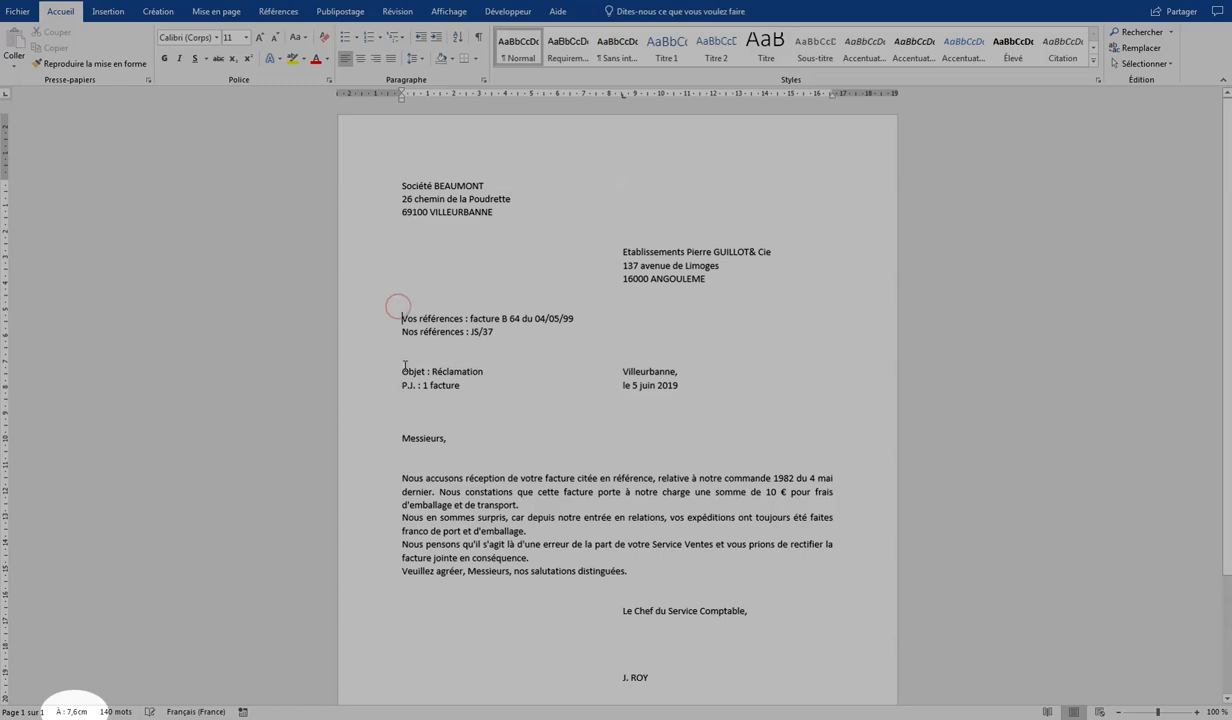
{"action": "left_click", "coordinate": [400, 370]}
{"action": "key", "text": "Return"}
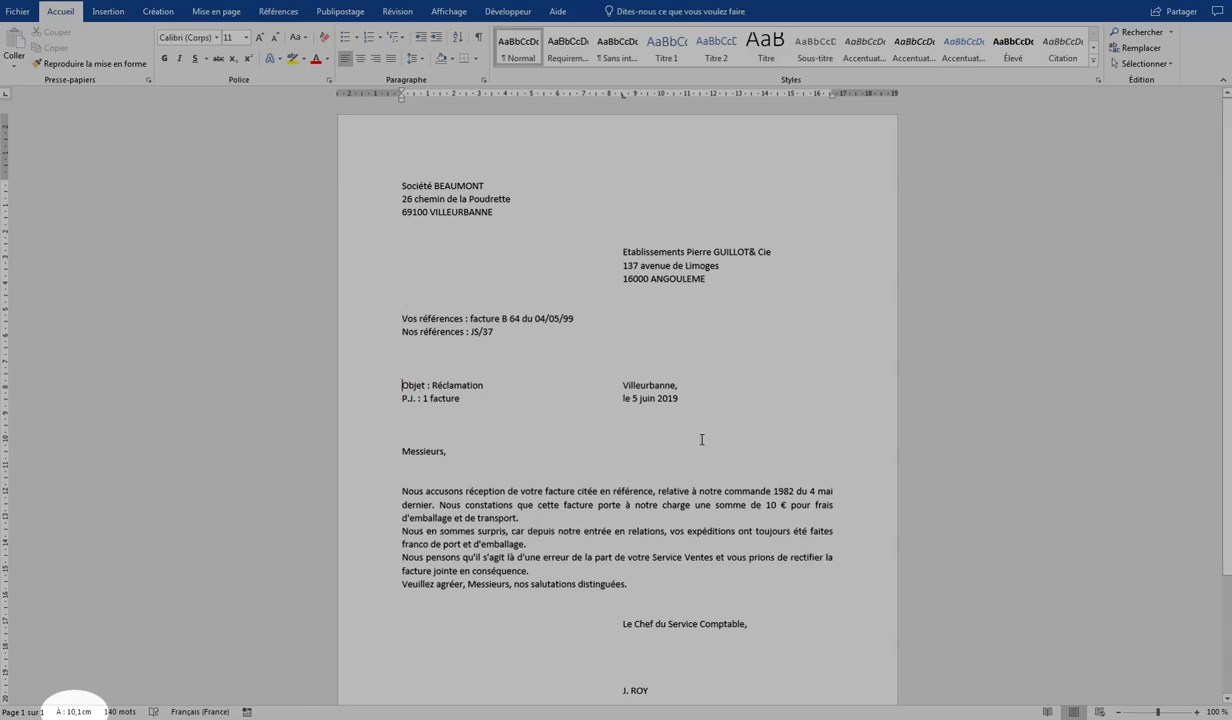
Open the print preview of the letter to review its final layout
{"action": "scroll", "coordinate": [772, 426], "scroll_direction": "down", "scroll_amount": 1}
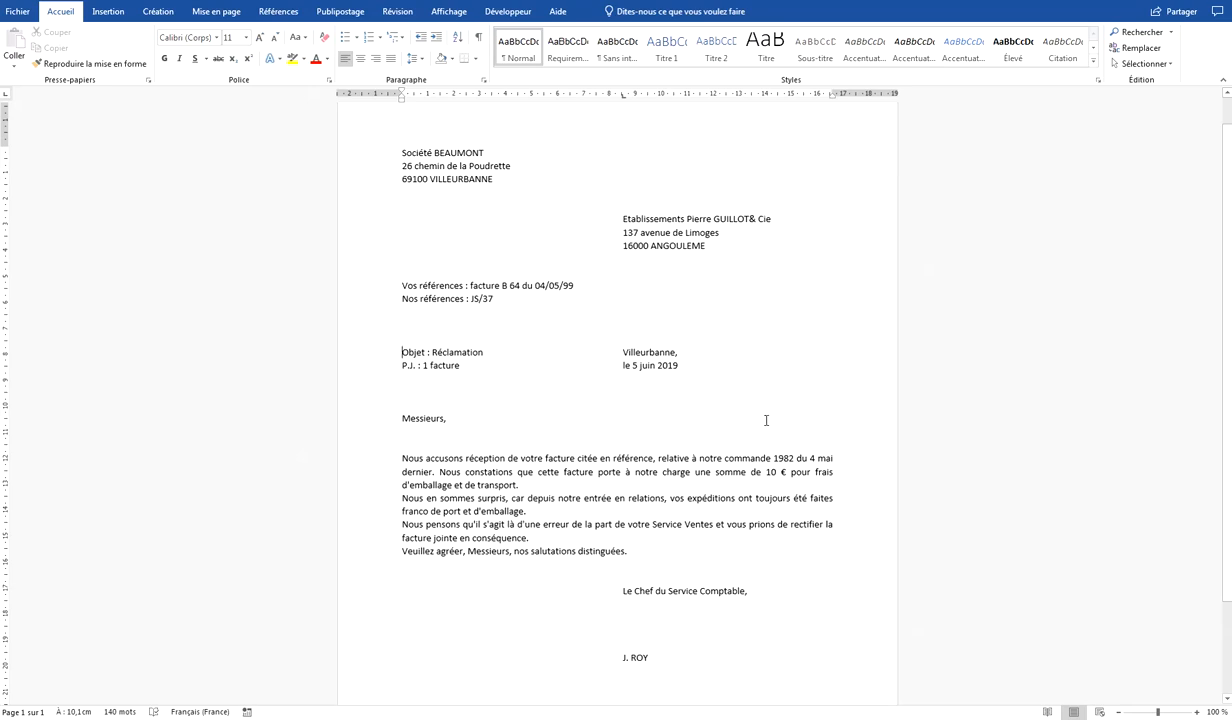
{"action": "left_click", "coordinate": [18, 11]}
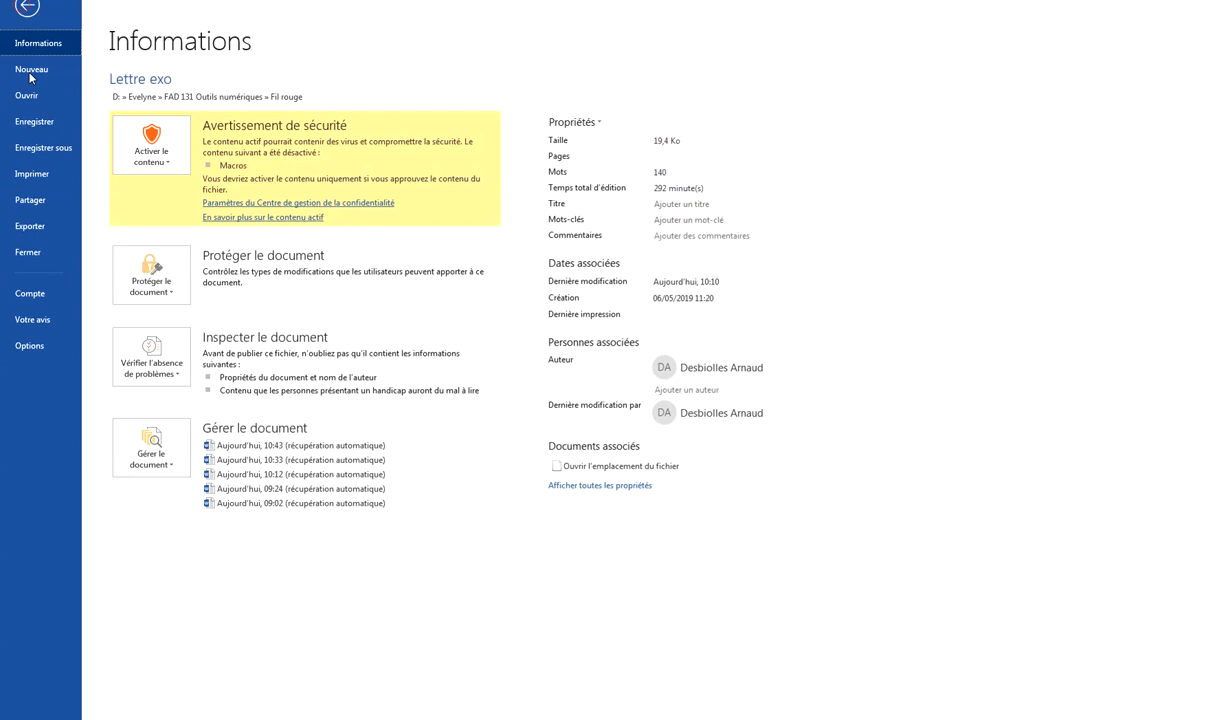
{"action": "left_click", "coordinate": [40, 176]}
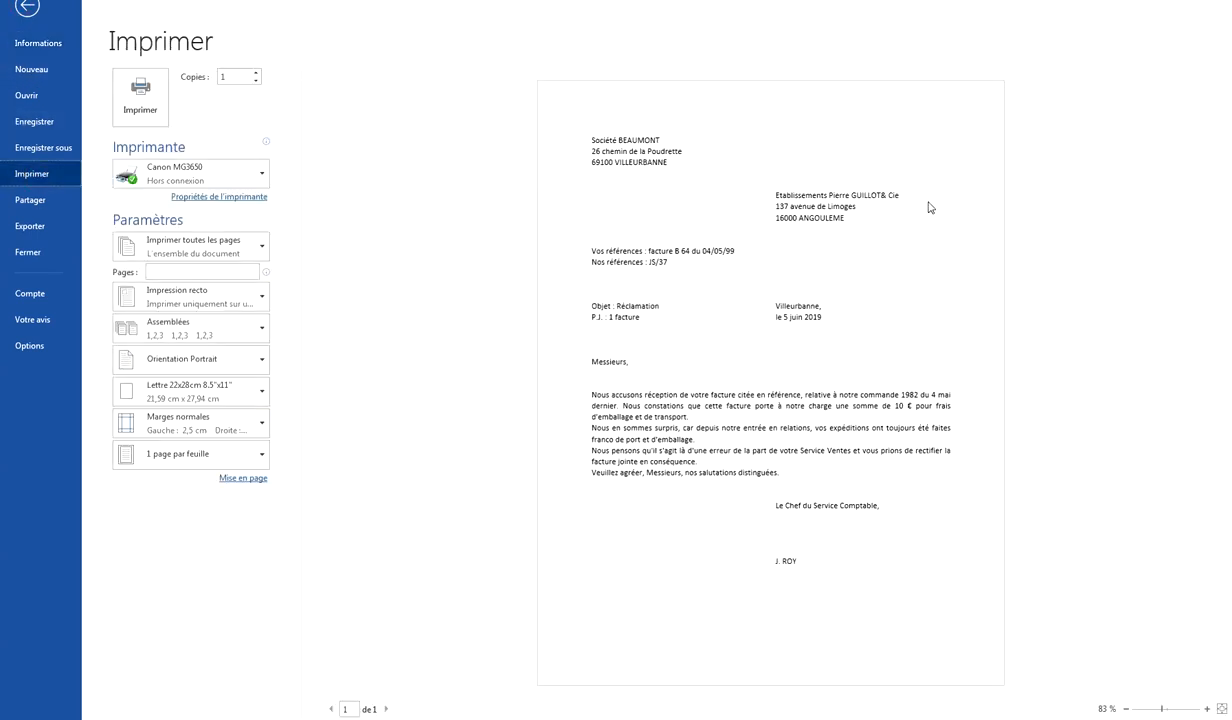